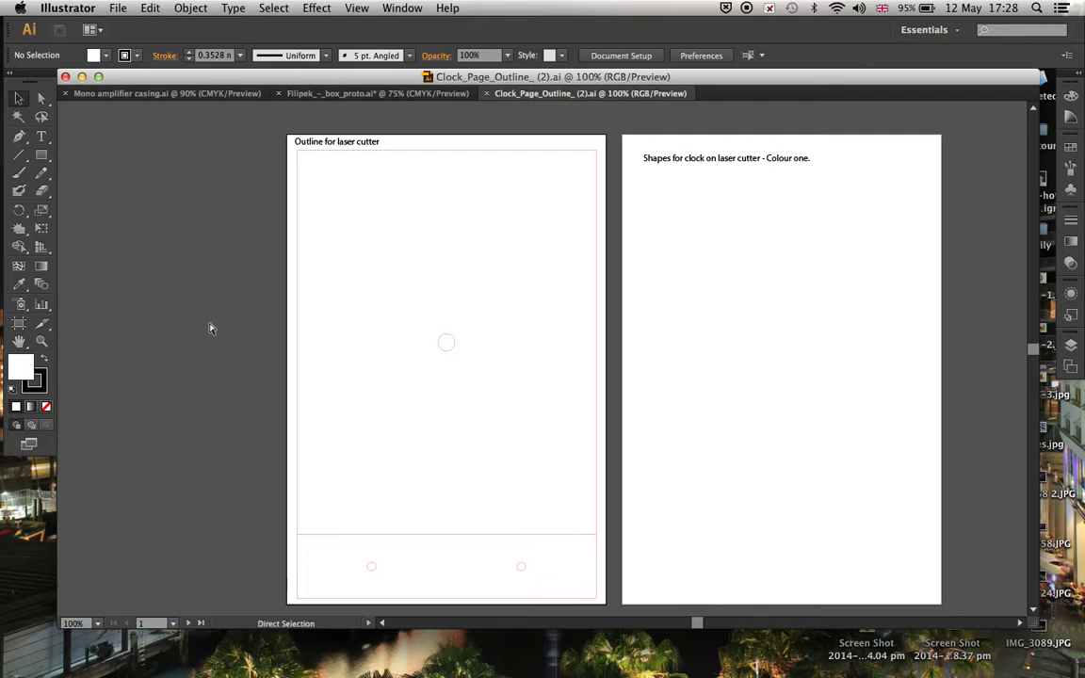
- Enlarge Artboard 1 beyond the clock outline on all four sides, to about 174 mm wide and 240 mm high
key("super+minus")
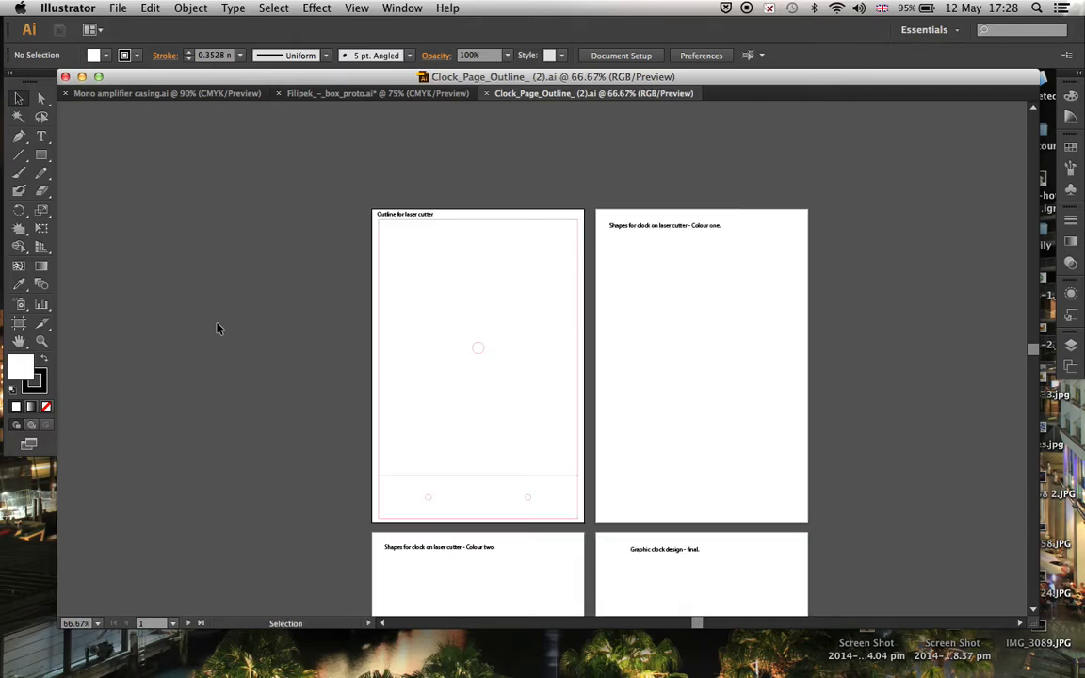
left_click(18, 325)
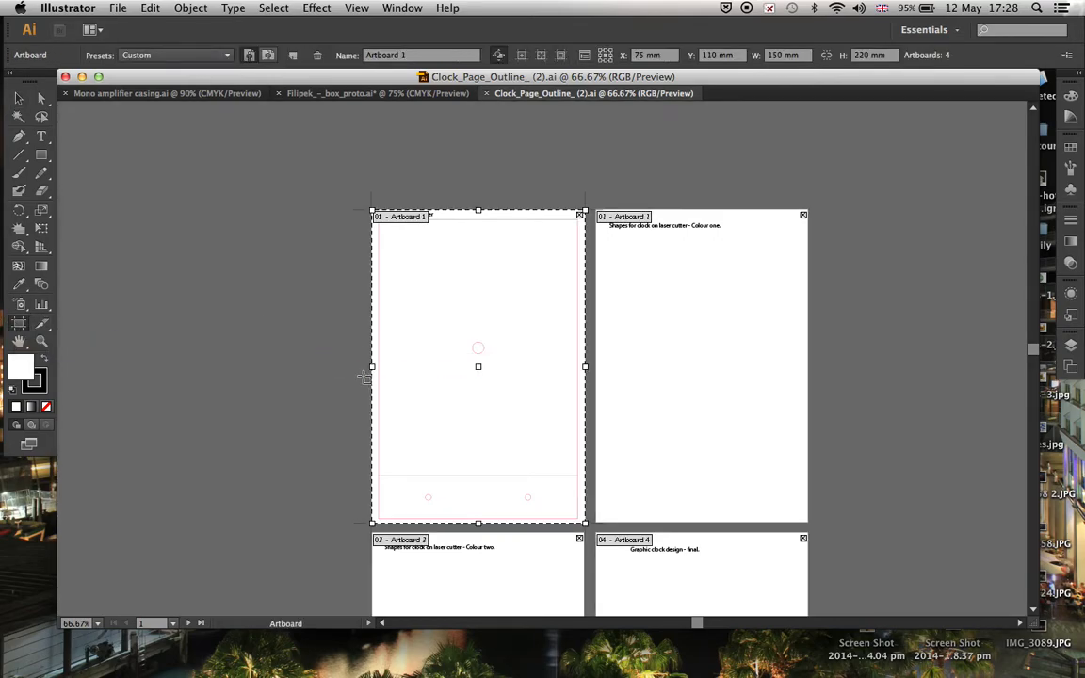
left_click_drag(372, 367, 344, 367)
left_click_drag(464, 210, 464, 187)
left_click_drag(585, 355, 590, 355)
left_click_drag(466, 524, 466, 529)
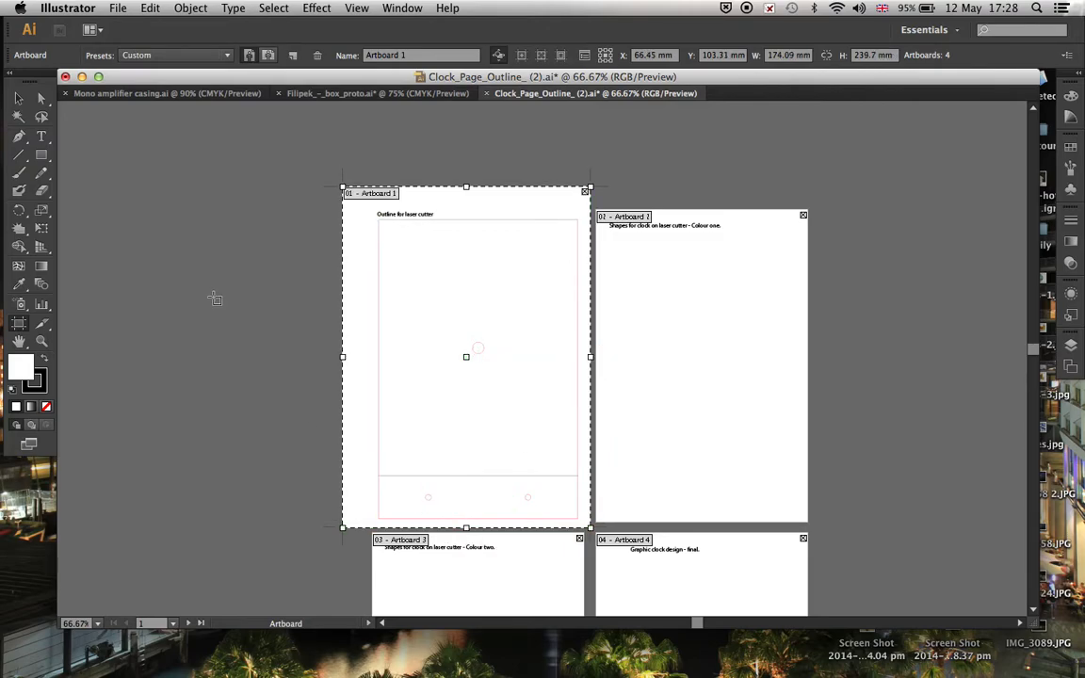
left_click(18, 99)
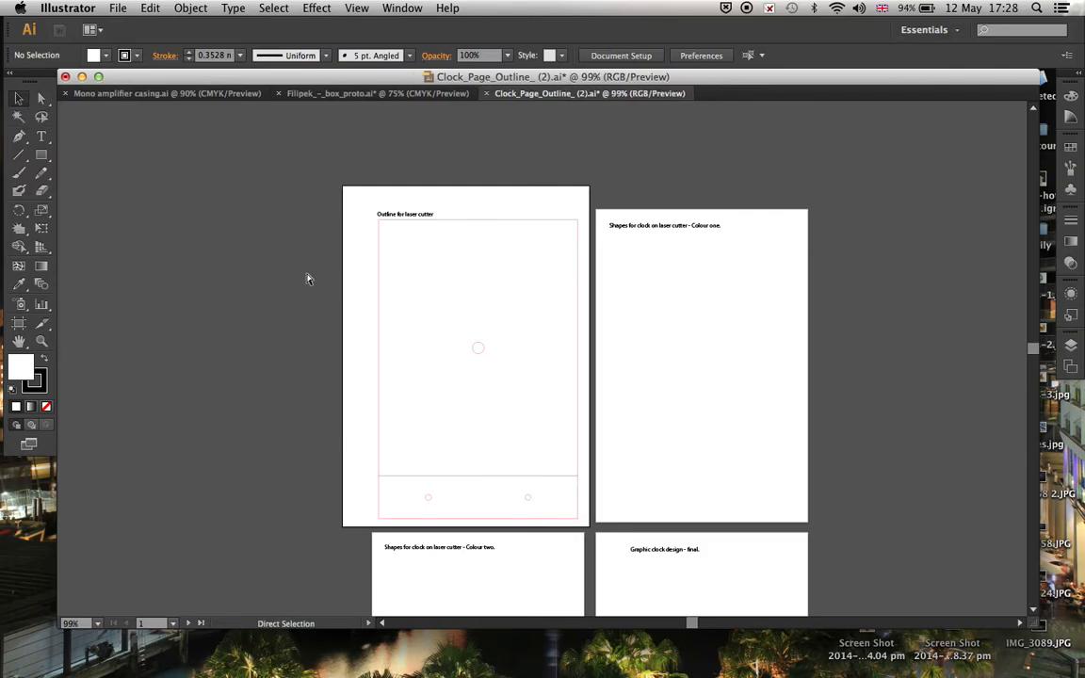
- Move the "Outline for laser cutter" label about 19 mm left and 15 mm up, away from the clock outline
scroll(307, 278, "up", 3)
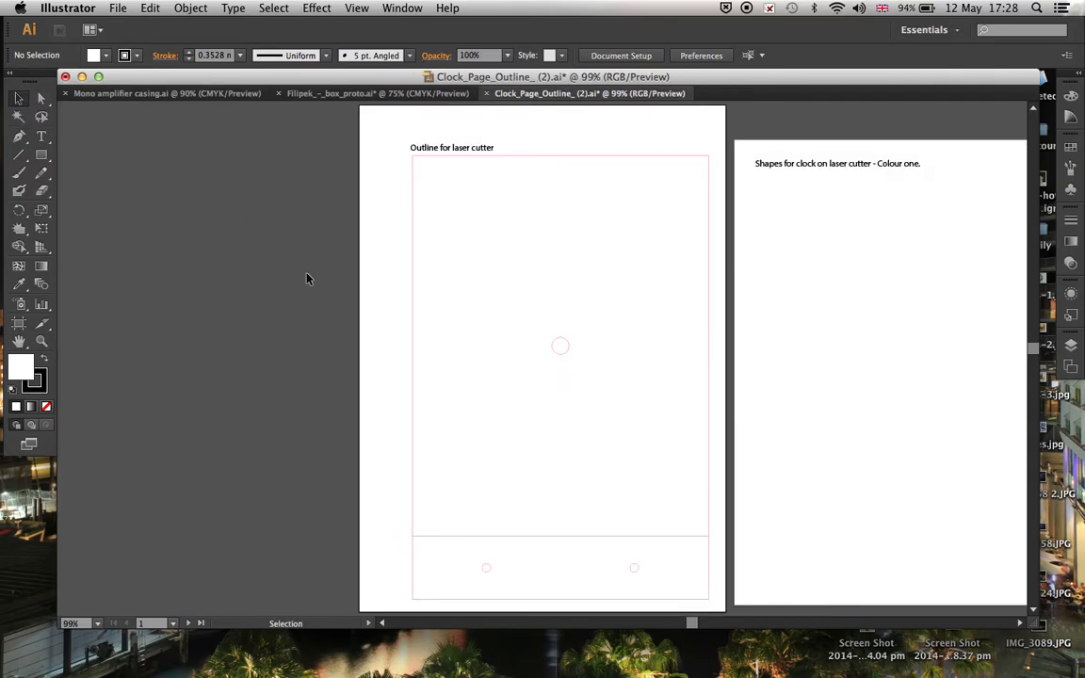
left_click_drag(445, 150, 389, 137)
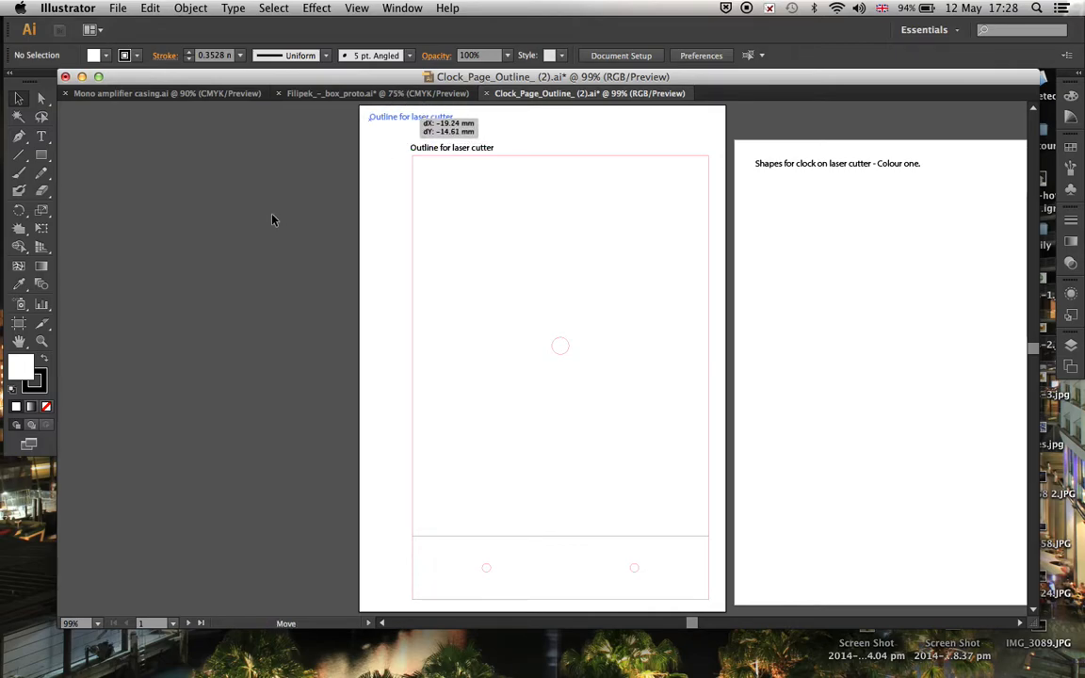
left_click(287, 224)
scroll(288, 224, "down", 1)
scroll(288, 223, "right", 2)
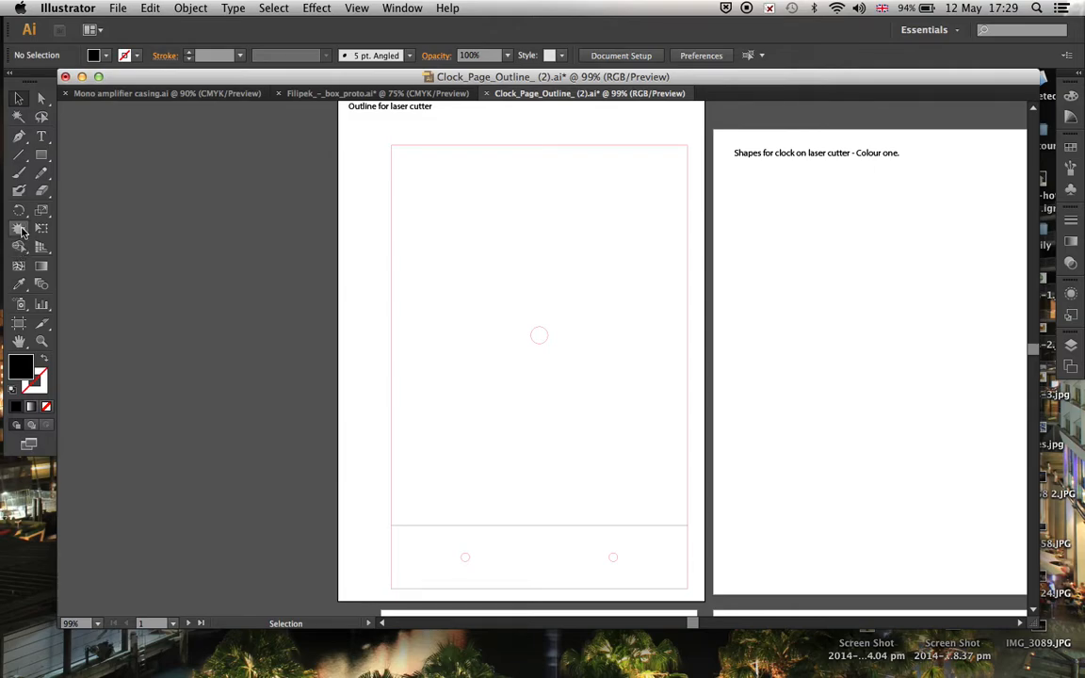
- Distort the clock outline with the Twirl tool on its upper left edge, top-left corner and two spots along the top edge
left_click_drag(20, 229, 55, 234)
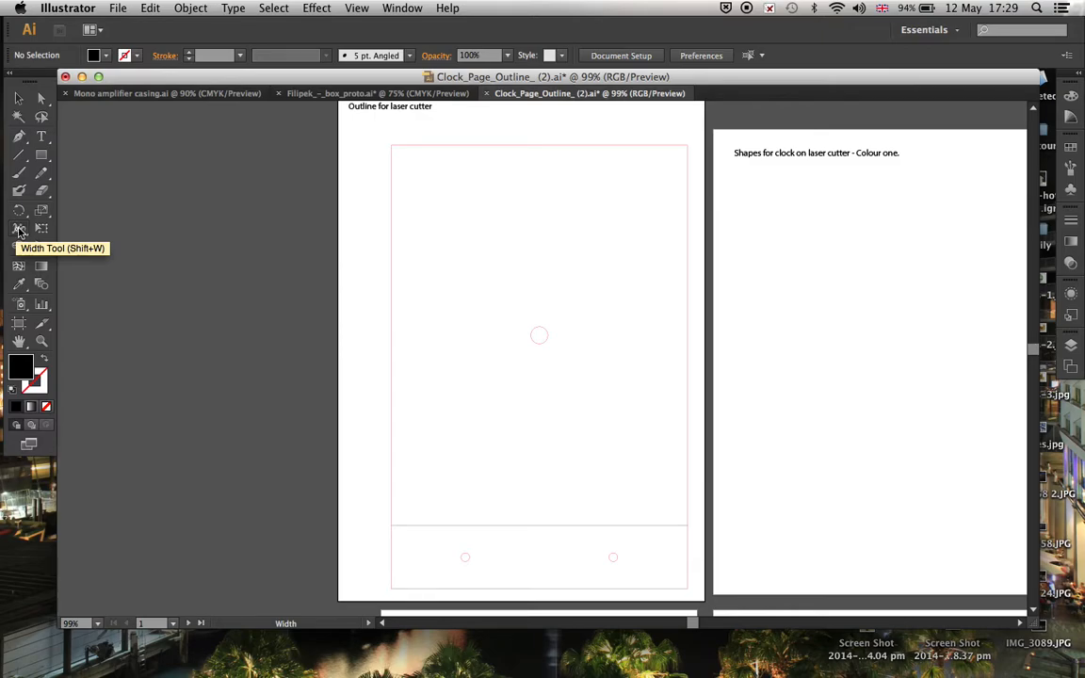
left_click_drag(20, 230, 80, 264)
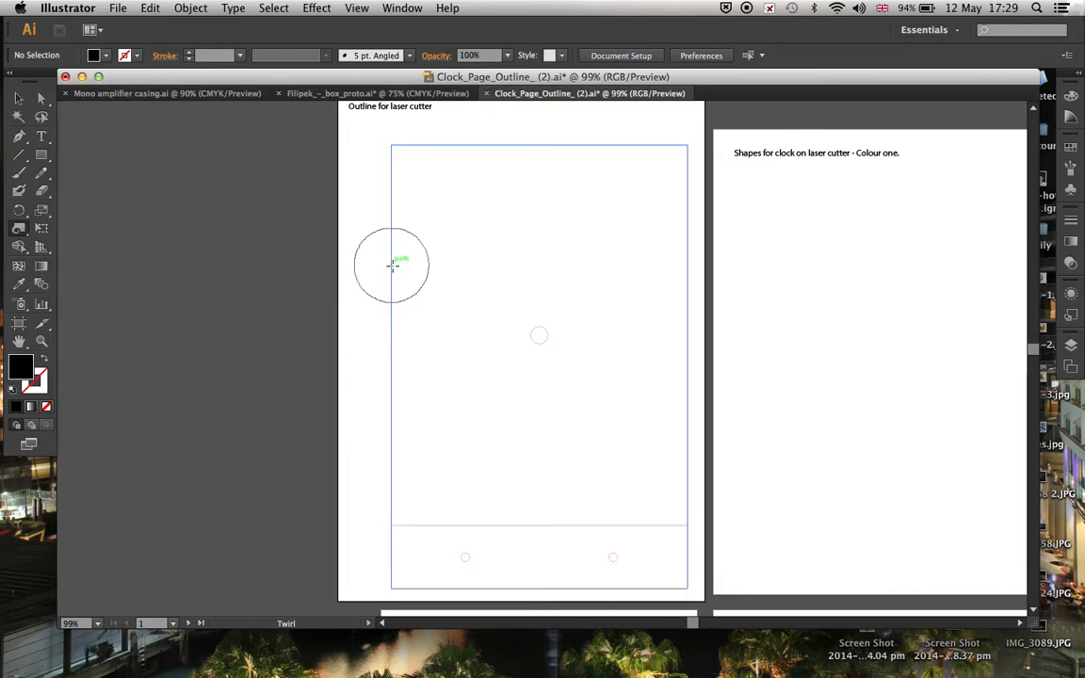
left_click_drag(392, 264, 393, 265)
left_click_drag(395, 168, 394, 166)
left_click_drag(508, 143, 507, 145)
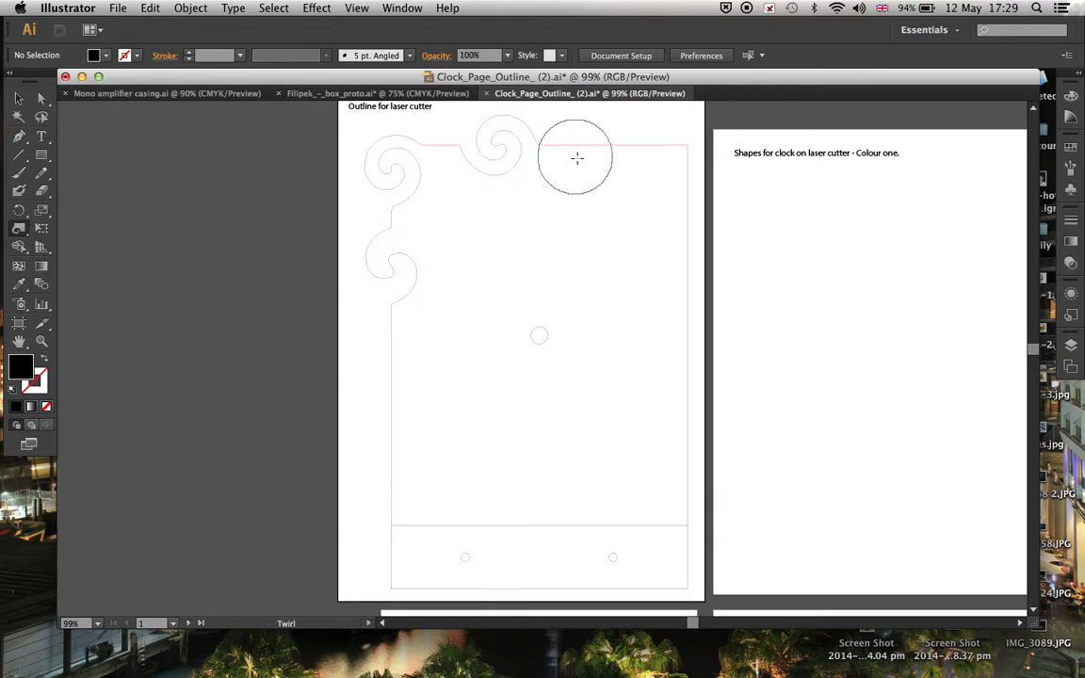
left_click_drag(588, 148, 588, 146)
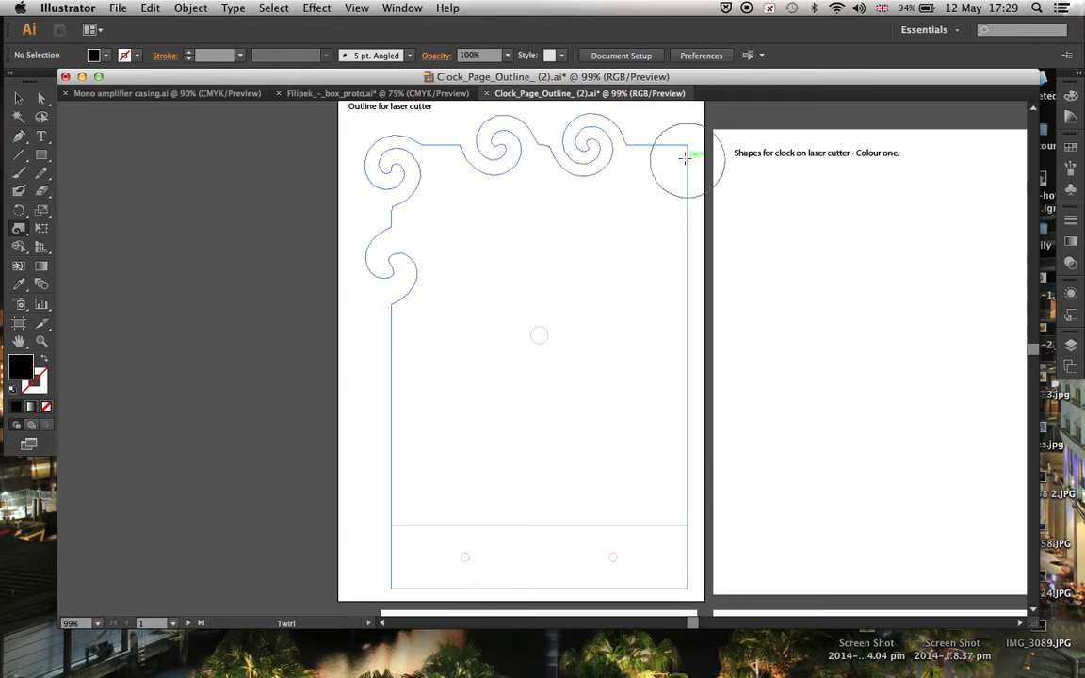
- Twirl the outline's top-right corner, two spots down the right edge and two lower spots on the left edge
left_click_drag(679, 148, 681, 148)
left_click_drag(687, 254, 686, 259)
left_click_drag(687, 339, 686, 340)
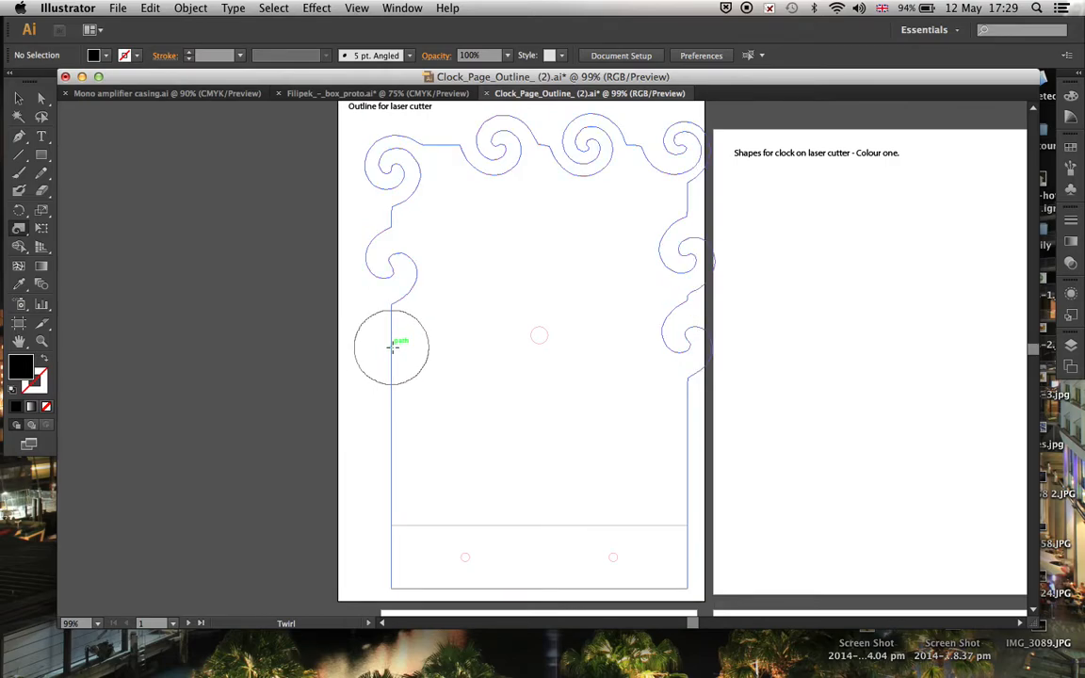
left_click_drag(392, 346, 389, 348)
left_click_drag(387, 436, 392, 433)
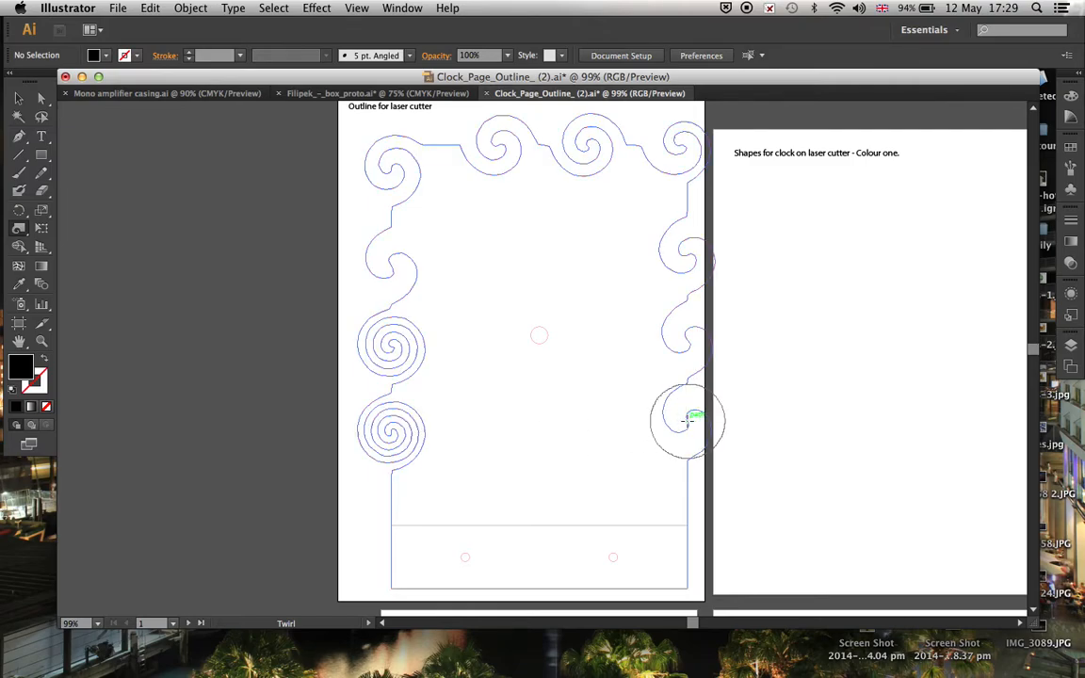
- Add further twirls over the lower, middle and upper parts of the outline's right edge
left_click_drag(678, 416, 672, 392)
left_click(670, 313)
left_click(669, 227)
left_click_drag(670, 227, 670, 227)
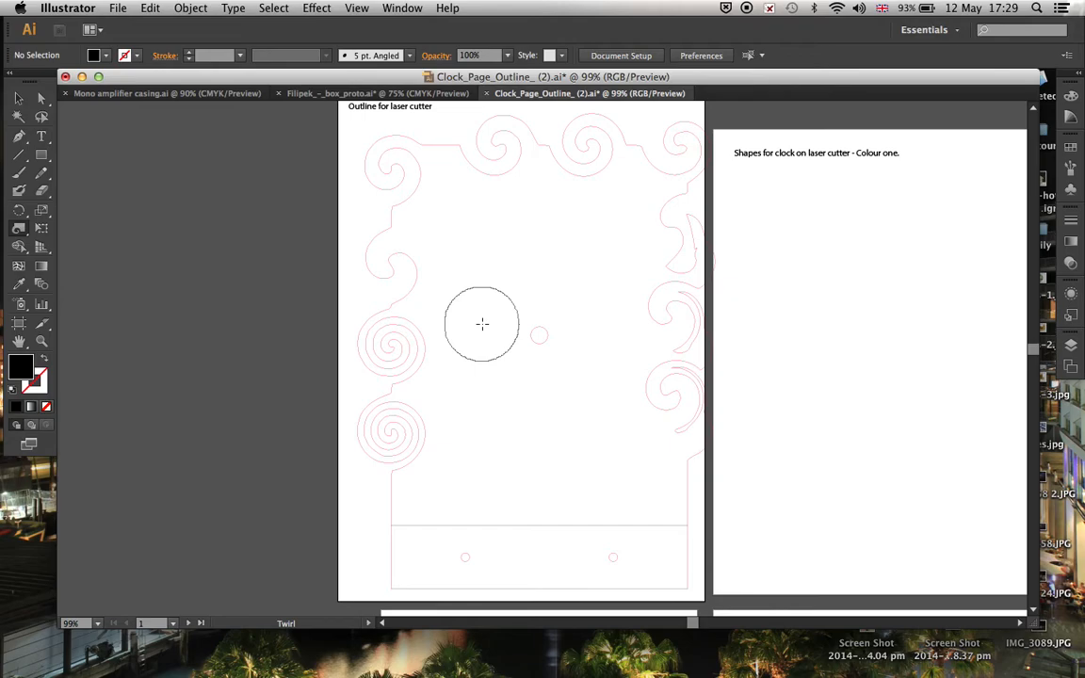
- Undo all the twirl distortions to restore the plain rectangular clock outline
key("super+z")
key("super+z")
key("super+z")
key("super+z")
key("super+z")
key("super+z")
key("super+z")
key("super+z")
key("super+z")
key("super+z")
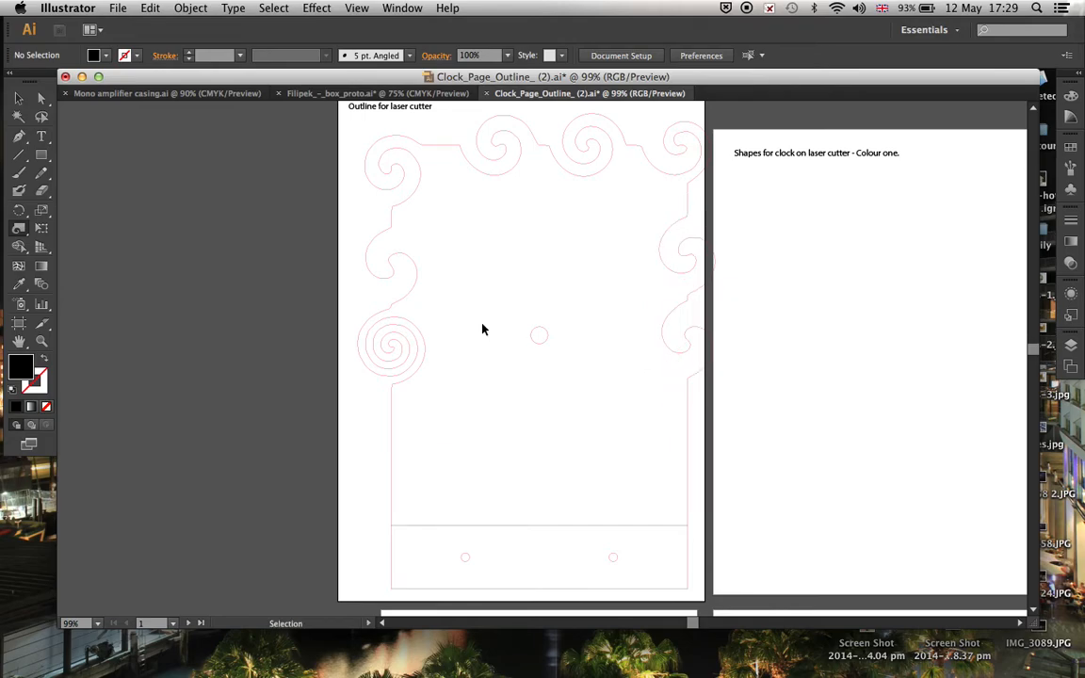
key("super+z")
key("super+z")
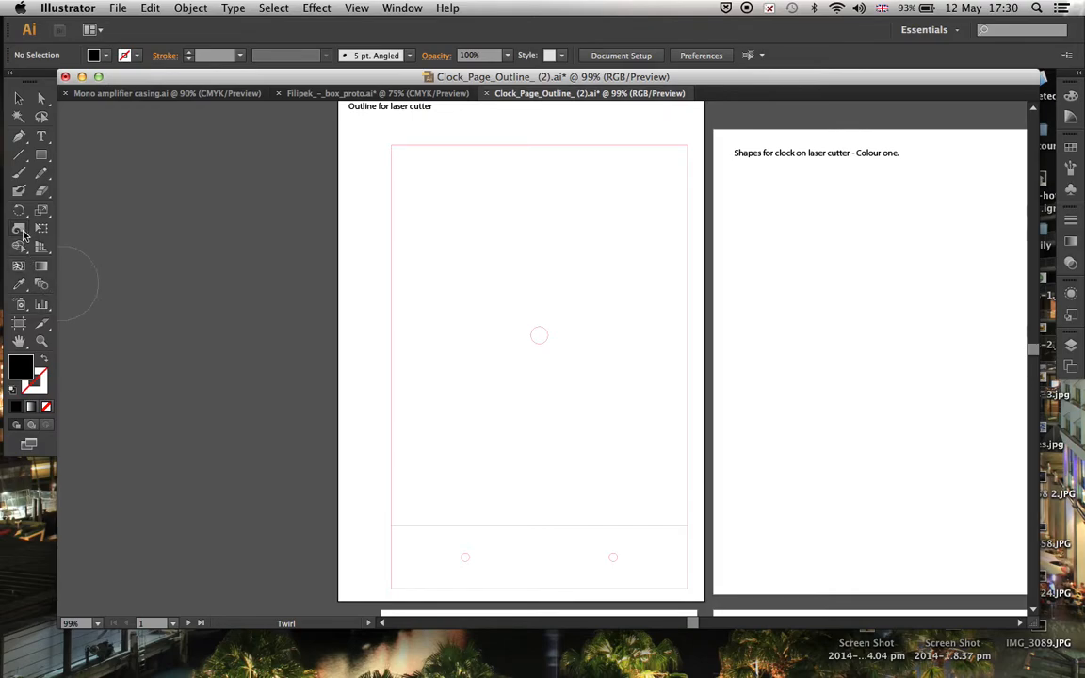
- Try the Crystallize tool on the middle of the clock outline's left edge
left_click_drag(24, 233, 73, 336)
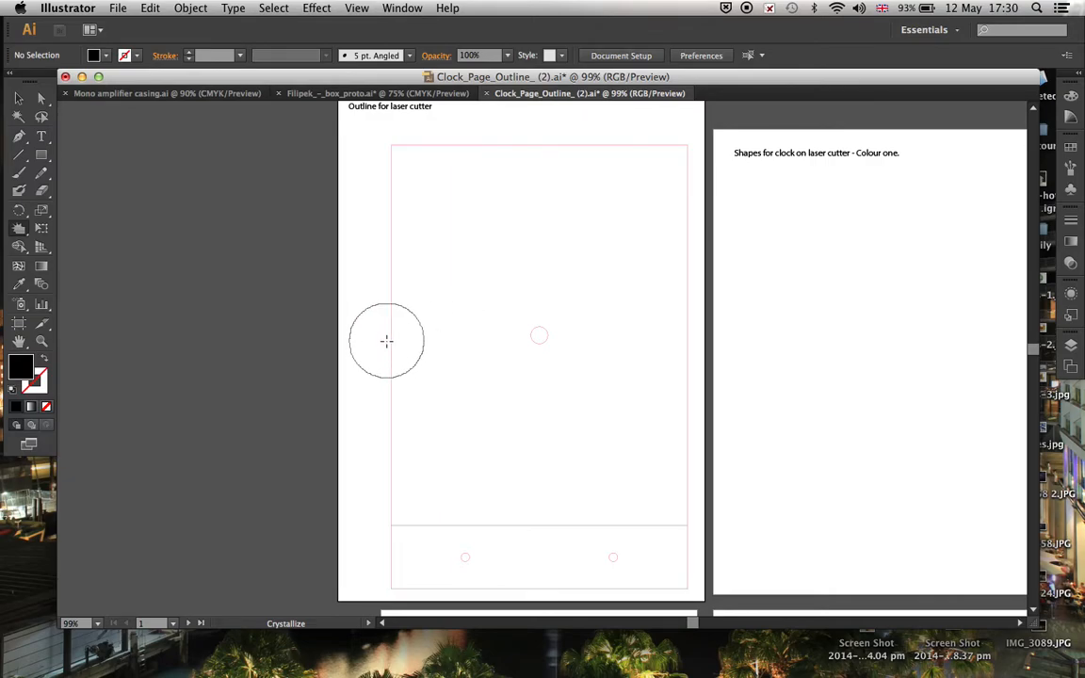
left_click_drag(390, 340, 391, 340)
left_click(391, 341)
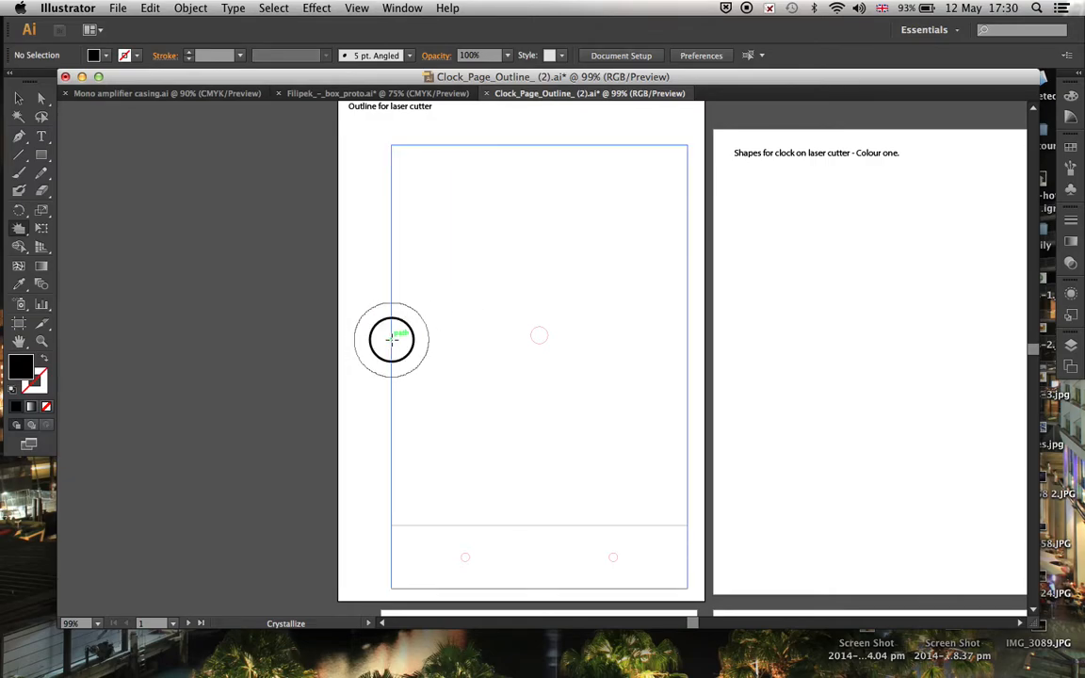
left_click(392, 337)
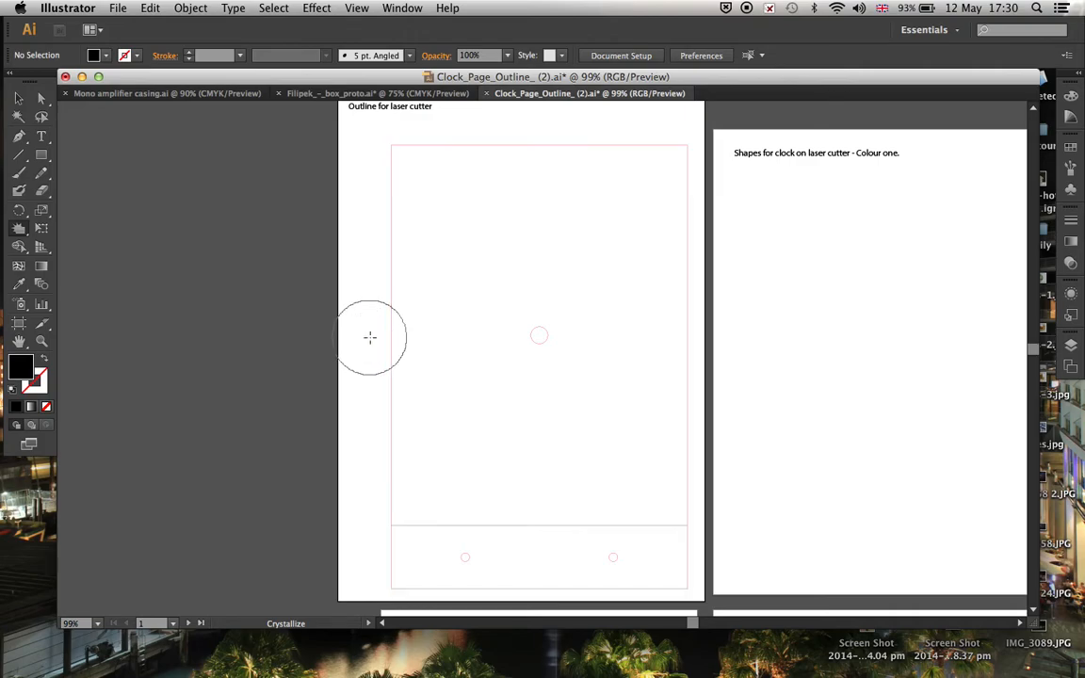
left_click(390, 337)
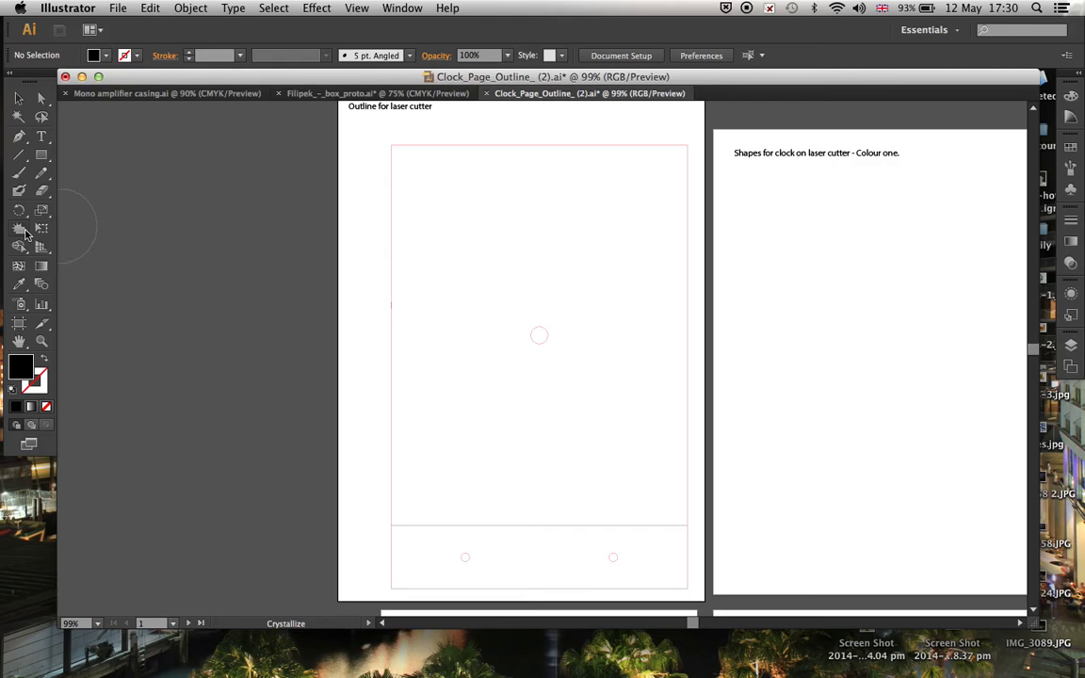
- Crystallize the clock outline's top-left corner and the adjoining stretches of its top and left edges
mouse_move(21, 233)
left_mouse_down()
mouse_move(54, 266)
mouse_move(72, 336)
left_mouse_up()
left_click(409, 146)
mouse_move(409, 146)
left_mouse_down()
mouse_move(446, 116)
mouse_move(474, 133)
mouse_move(504, 190)
mouse_move(504, 110)
left_mouse_up()
left_click_drag(561, 268, 560, 336)
left_click_drag(499, 270, 499, 245)
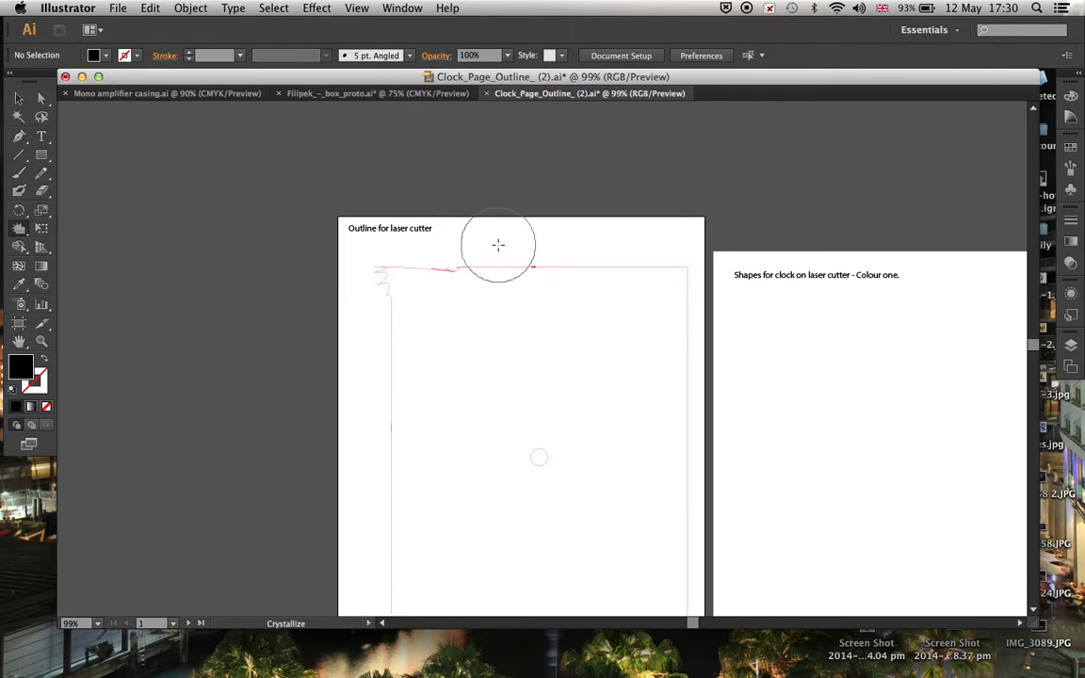
left_click_drag(387, 322, 390, 323)
left_click(390, 356)
scroll(364, 352, "down", 5)
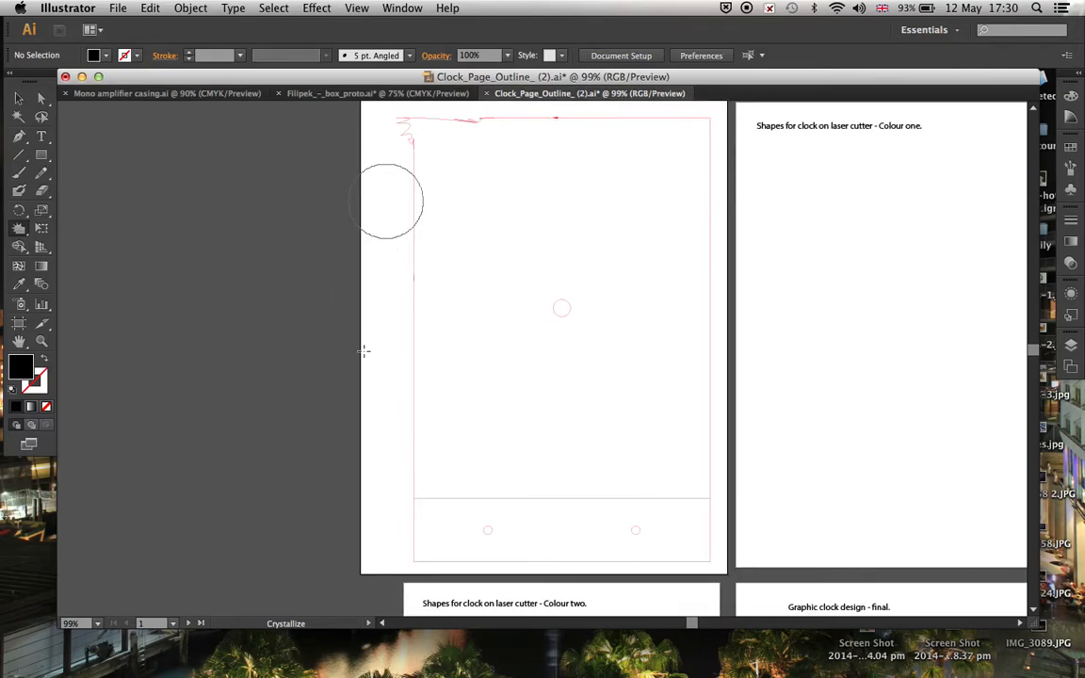
scroll(365, 351, "right", 4)
scroll(364, 351, "up", 3)
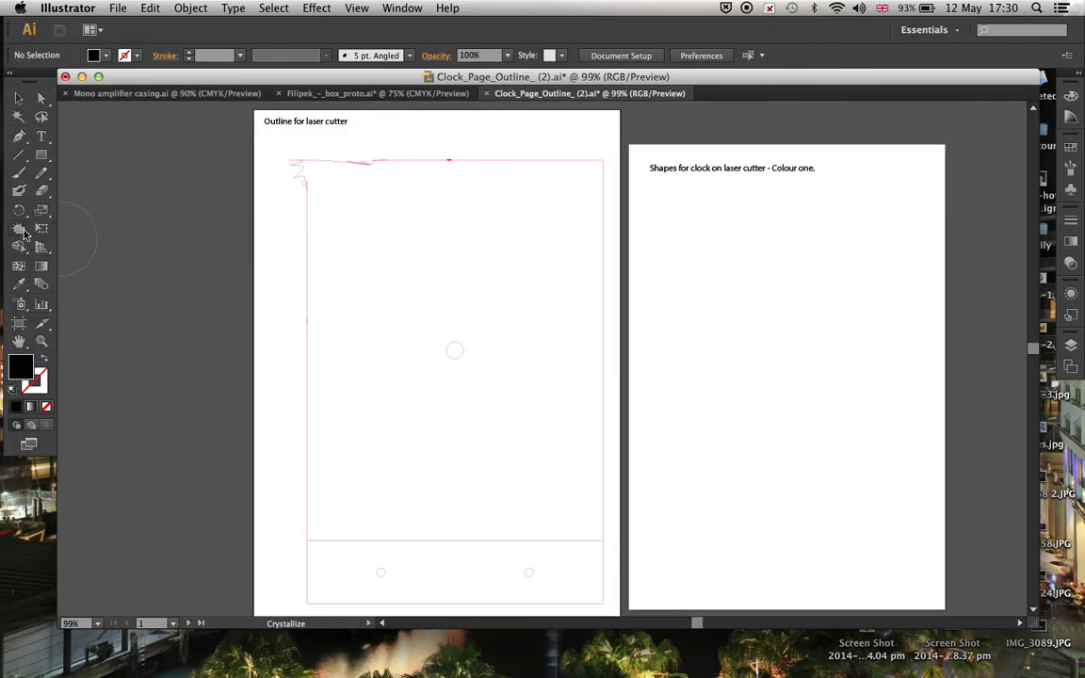
- Use the Warp tool to push inward curves into the outline's upper left edge and top edge
left_click(24, 232)
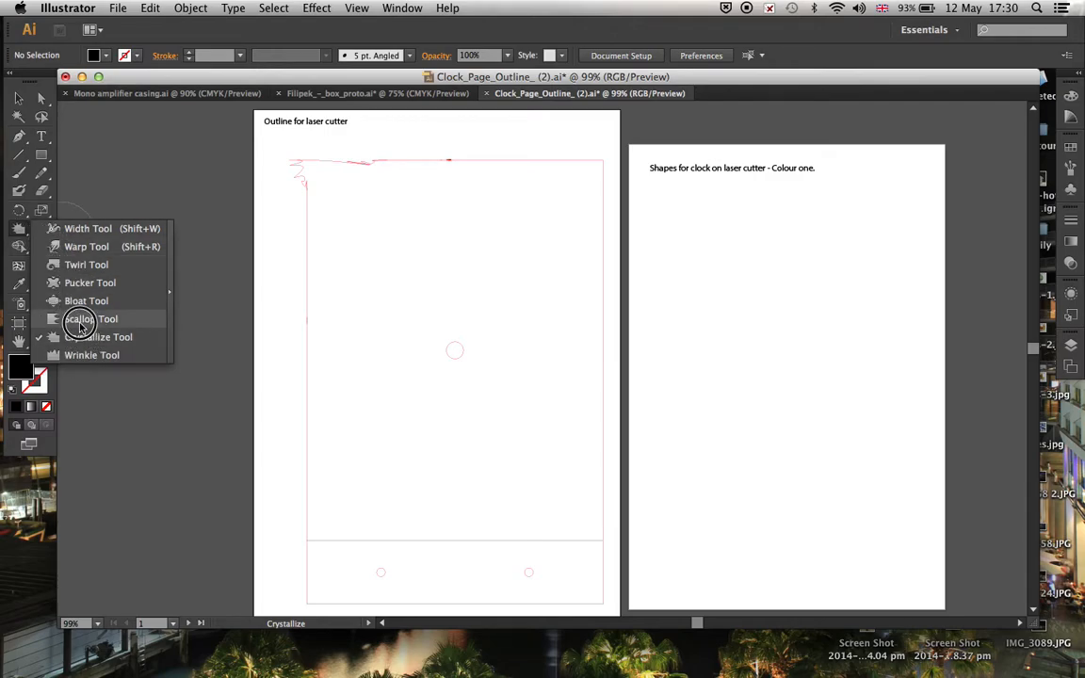
left_click(85, 247)
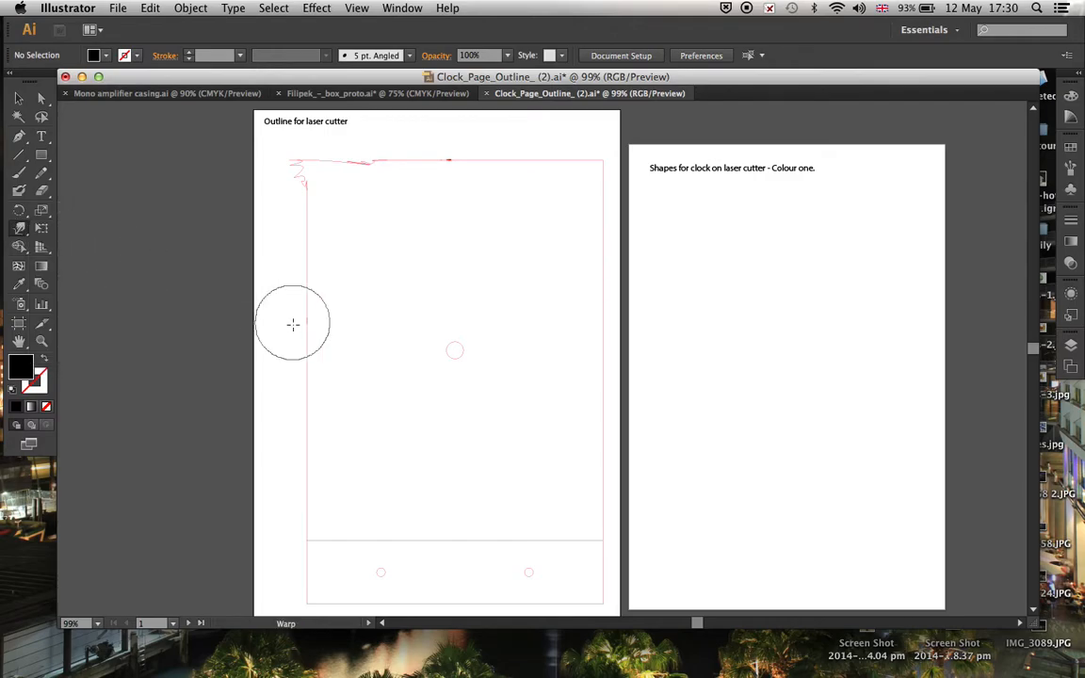
mouse_move(305, 326)
left_mouse_down()
mouse_move(382, 336)
mouse_move(298, 251)
mouse_move(405, 257)
left_mouse_up()
left_click_drag(420, 157, 389, 288)
left_click_drag(491, 155, 479, 274)
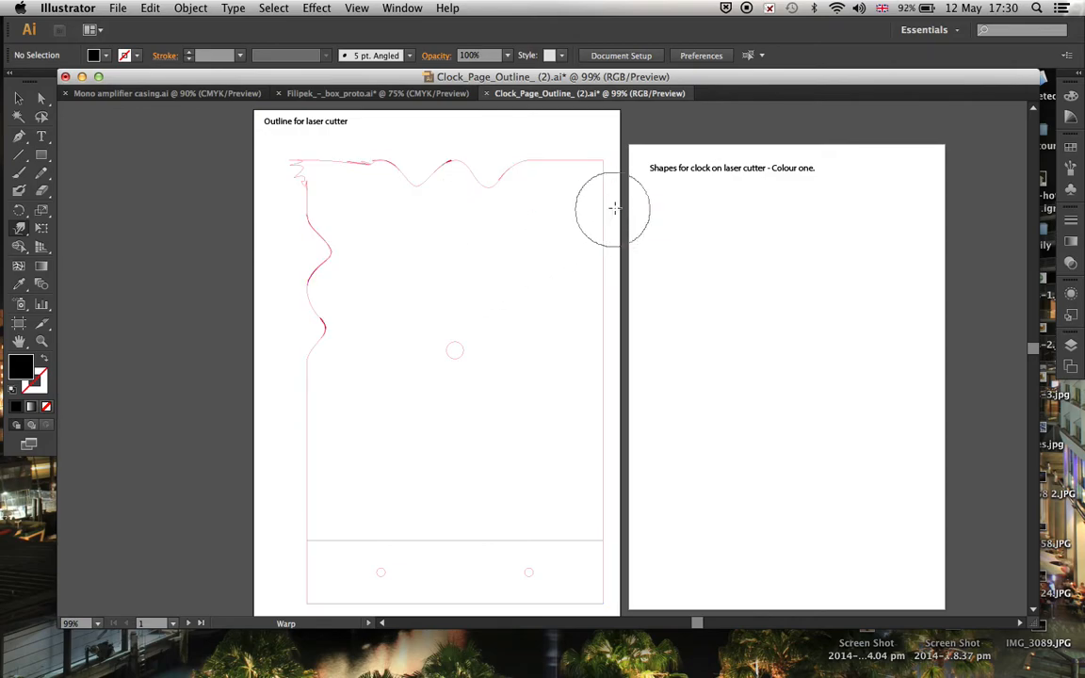
- Warp the outline's top-right corner, right edge and lower left edge inward to continue the wavy border
left_click_drag(614, 208, 527, 207)
left_click_drag(594, 141, 510, 228)
left_click_drag(611, 330, 538, 318)
left_click_drag(607, 412, 546, 411)
left_click_drag(301, 381, 393, 393)
left_click_drag(281, 491, 417, 453)
mouse_move(611, 509)
left_mouse_down()
mouse_move(564, 498)
mouse_move(533, 478)
left_mouse_up()
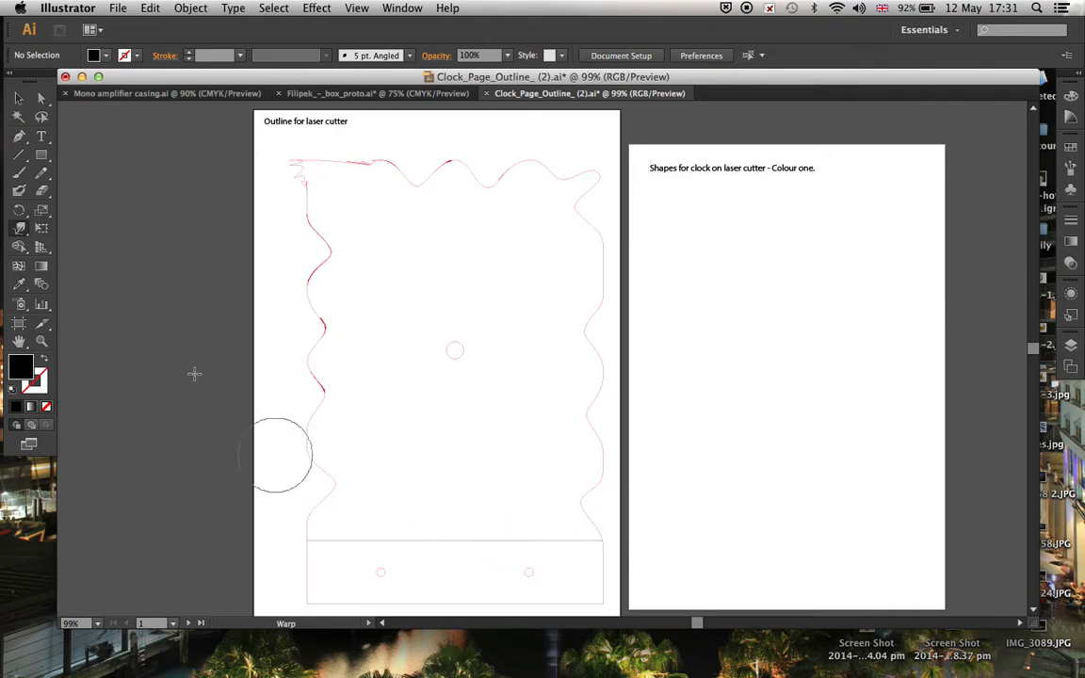
- Undo the warp and crystallize distortions to restore the straight-edged clock outline
left_click(16, 99)
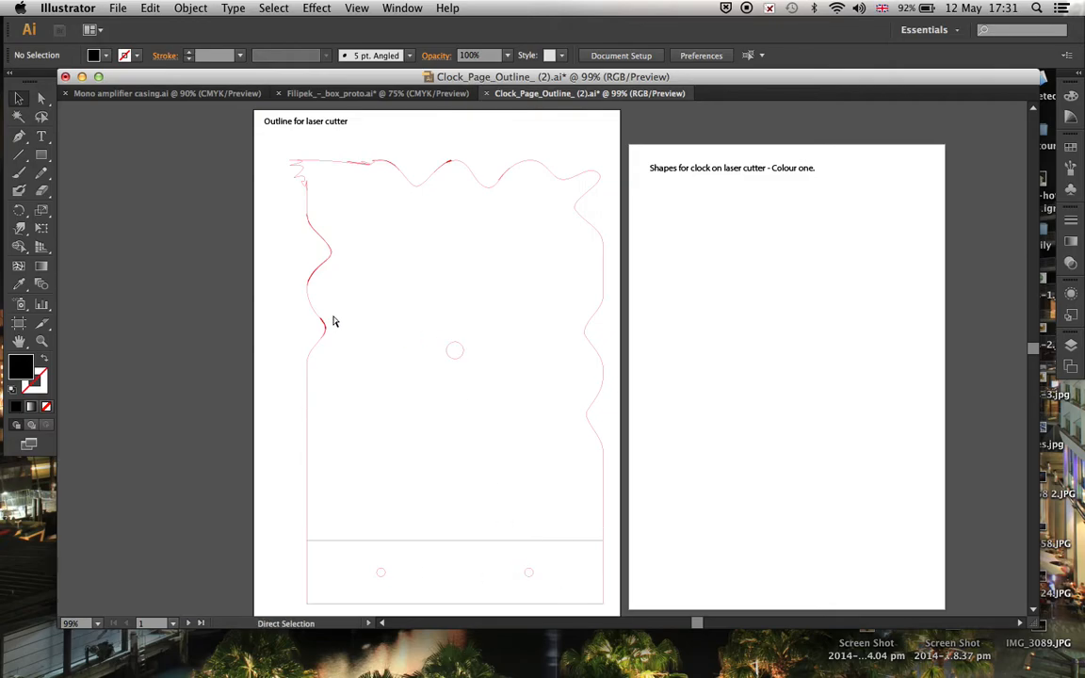
key("super+z")
key("super+z")
key("super+z")
key("super+z")
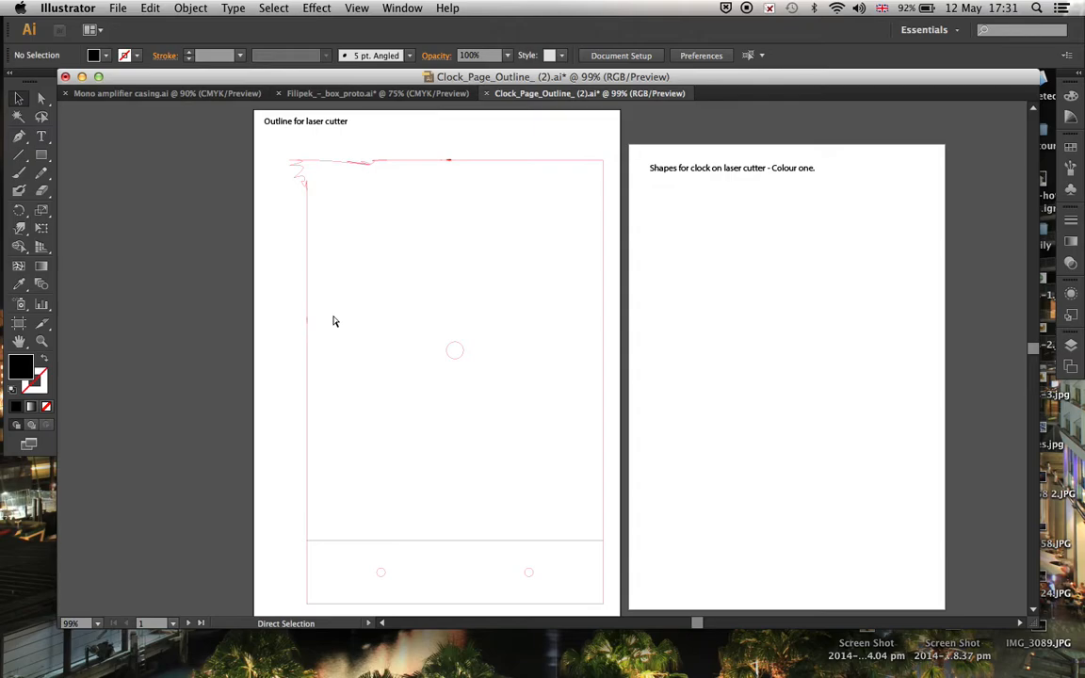
key("super+z")
key("super+z")
- Draw a rounded rectangle inside the upper-left part of the clock outline and set its fill to none
left_click(43, 157)
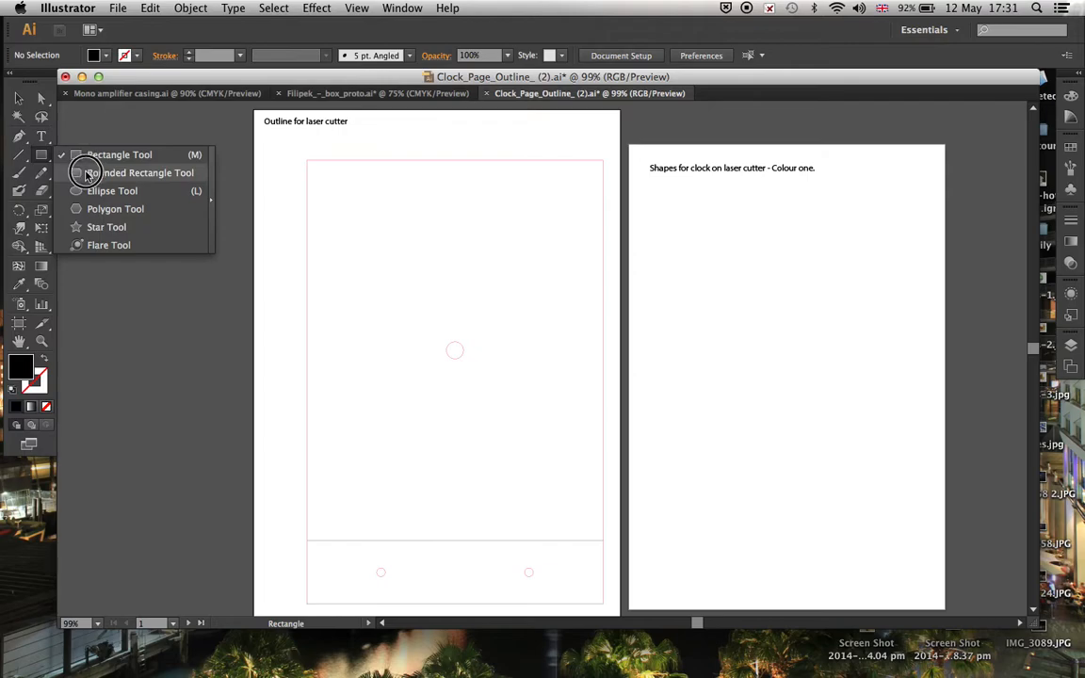
left_click(144, 176)
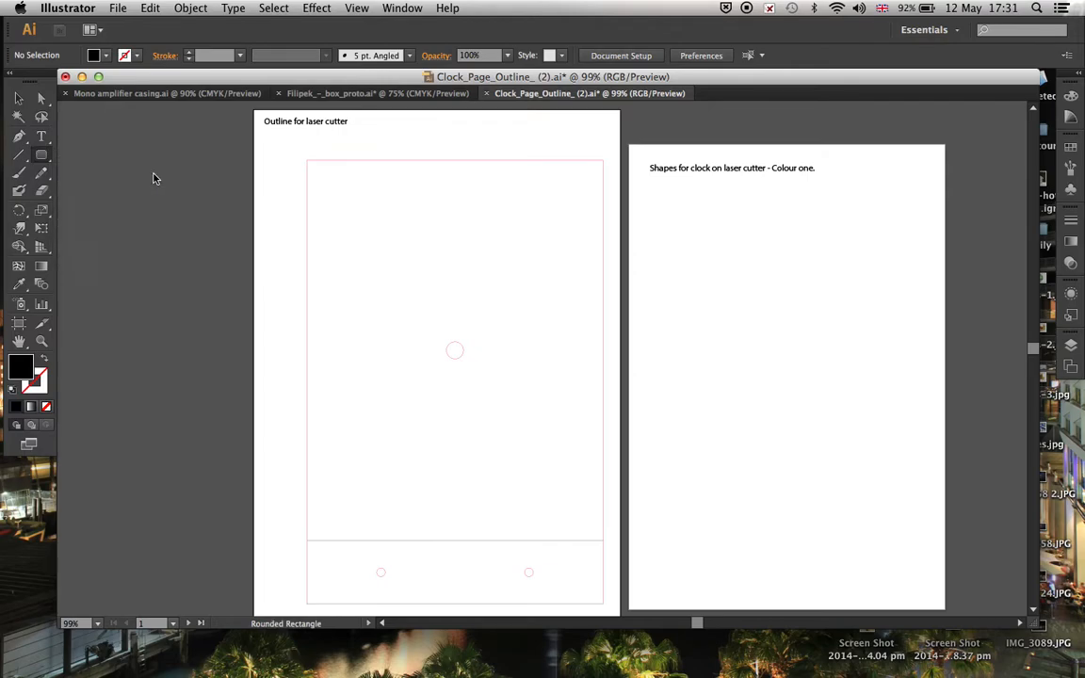
left_click_drag(329, 220, 416, 272)
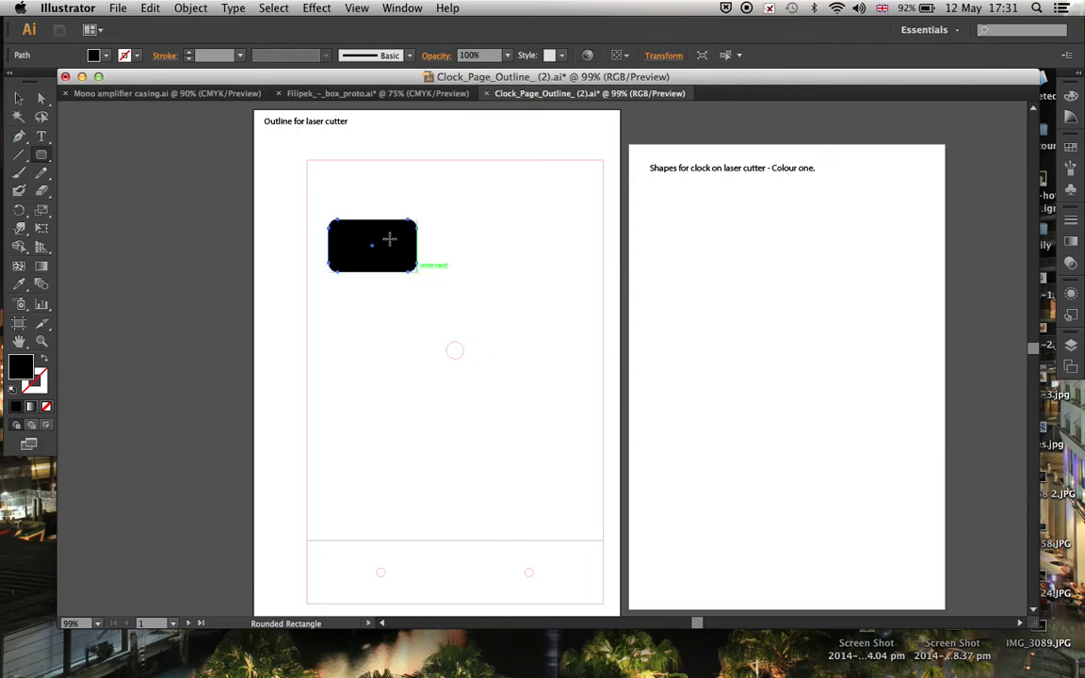
left_click(93, 55)
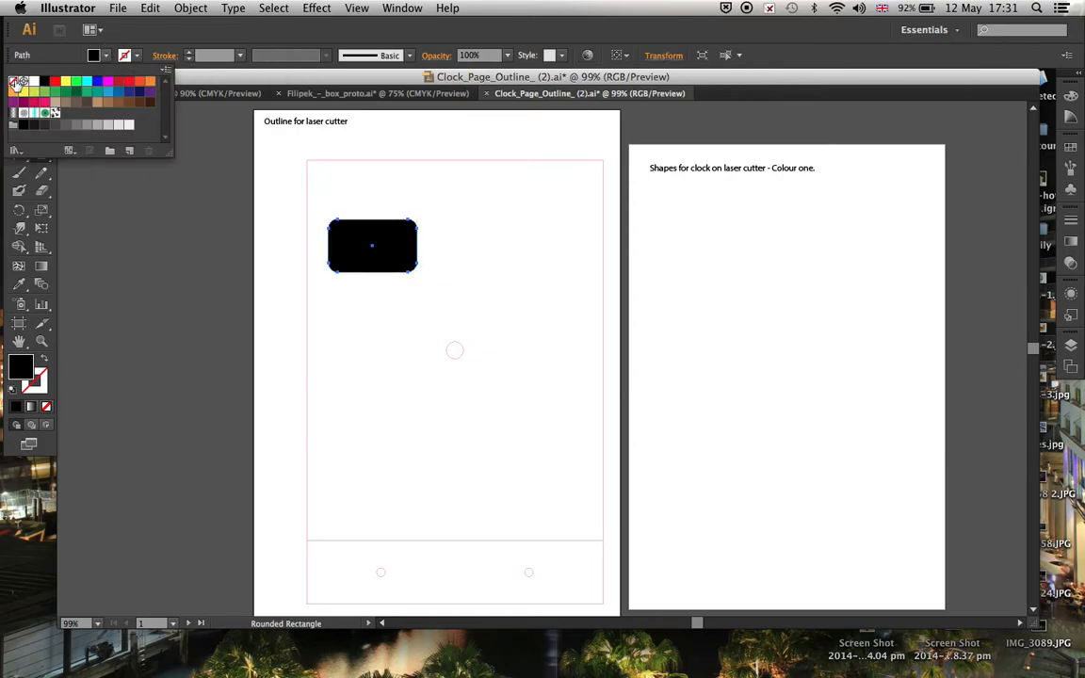
left_click(16, 83)
left_click(370, 174)
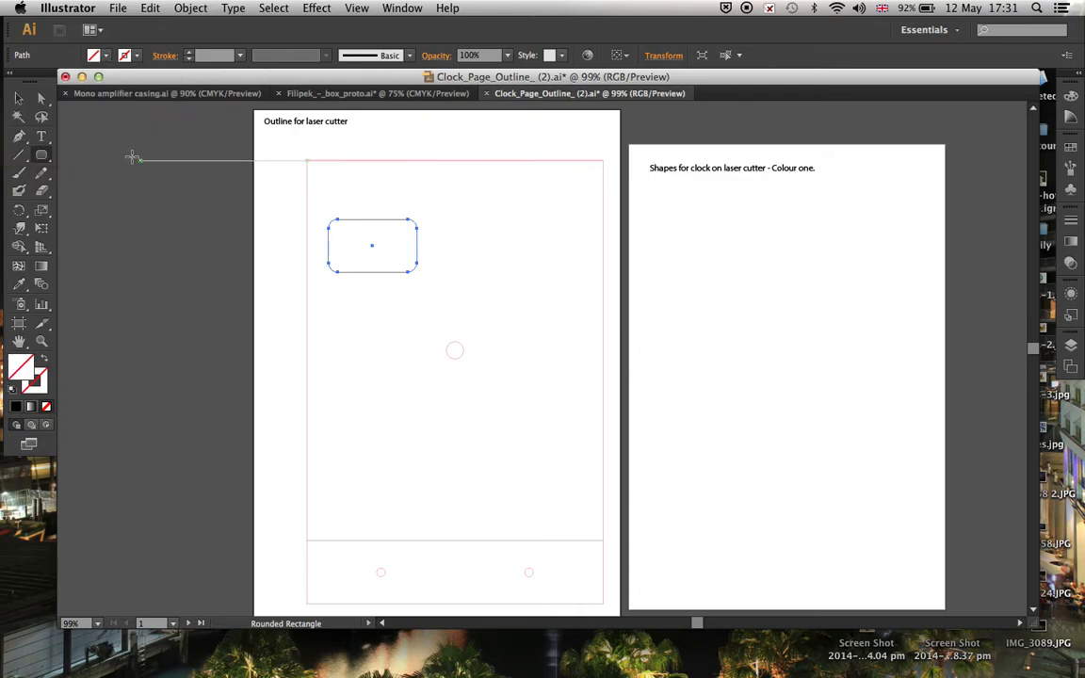
left_click(18, 97)
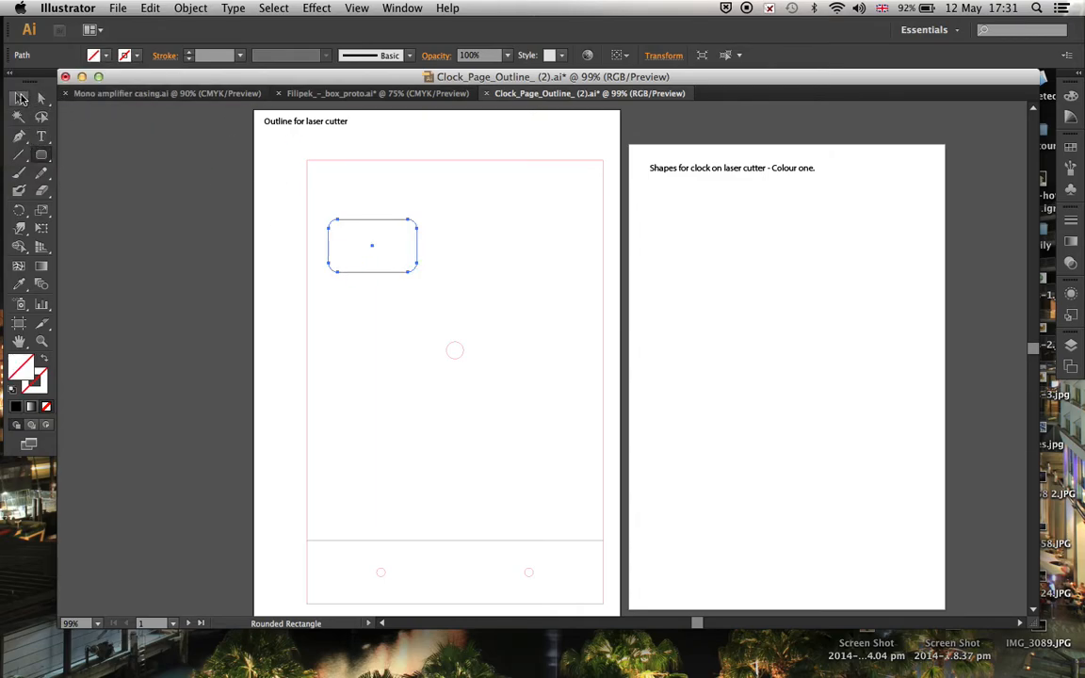
- Duplicate the rounded rectangle, place the copy to the right of the original and give the copy a red stroke
key("super+x")
key("super+v")
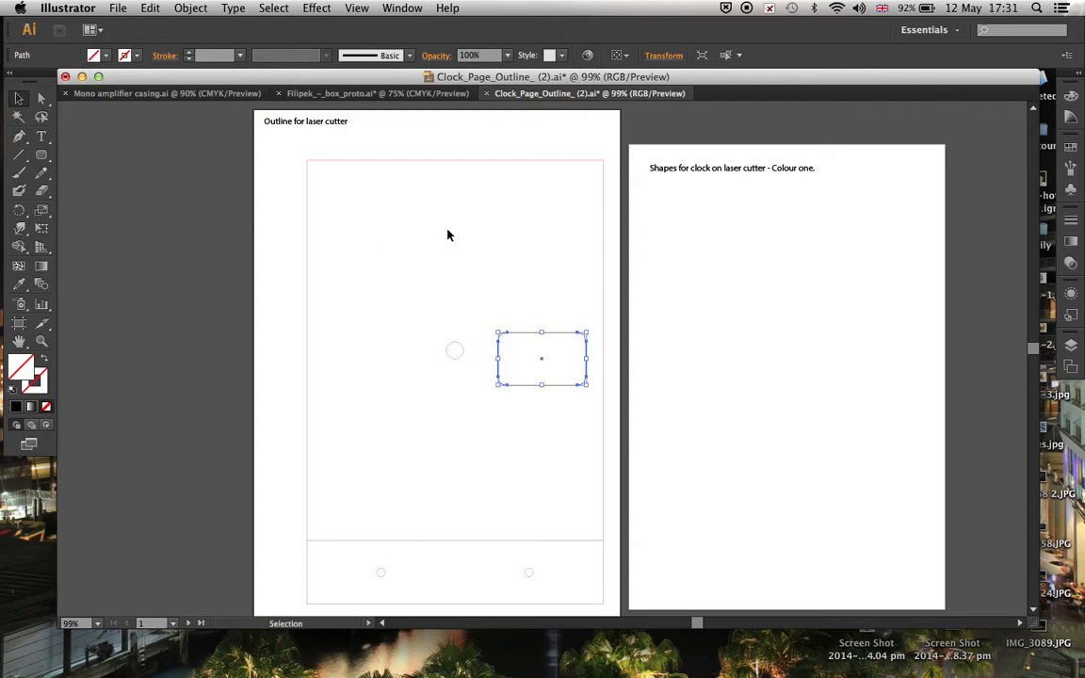
left_click_drag(563, 327, 528, 233)
left_click(139, 57)
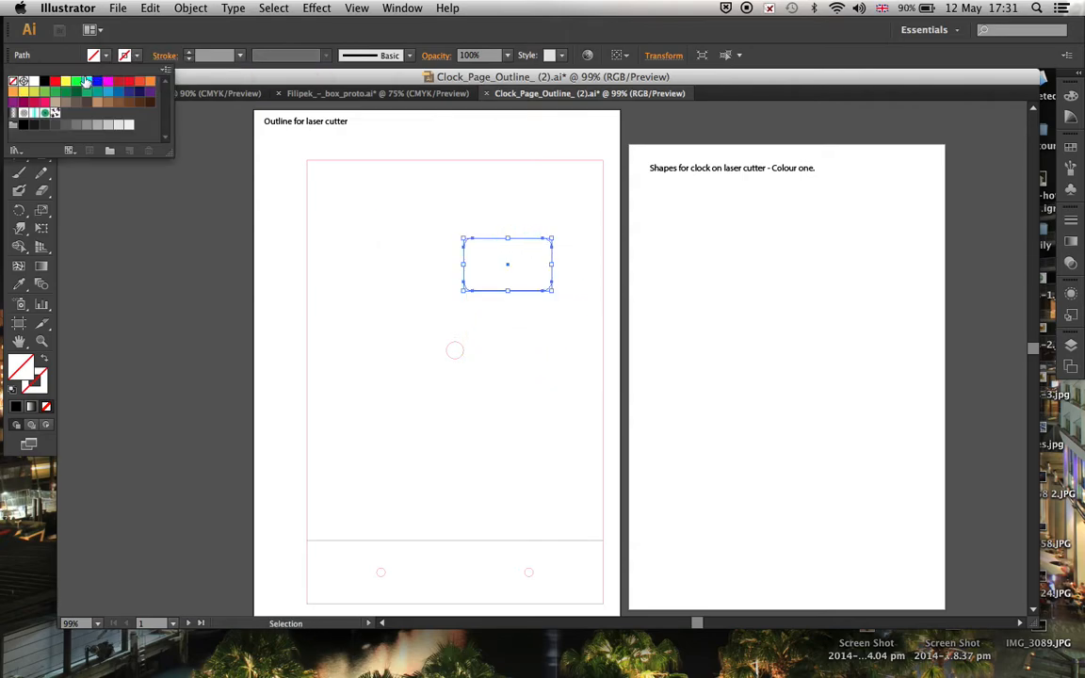
left_click(55, 81)
left_click(360, 226)
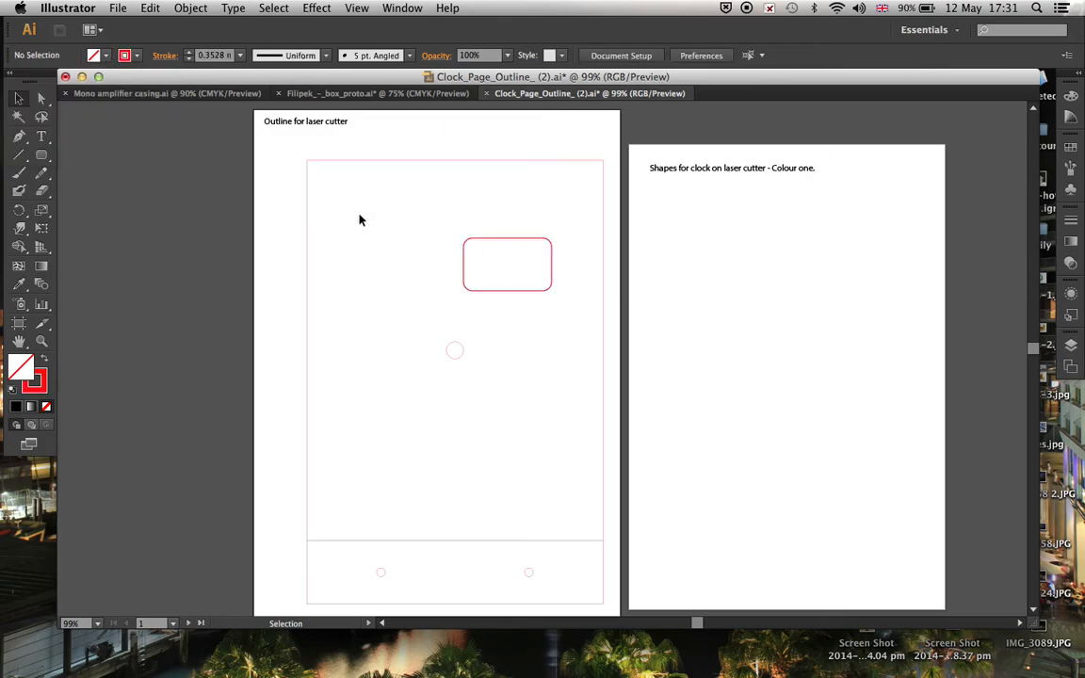
- Give the original rounded rectangle in the upper-left part of the outline a red stroke
left_click(363, 220)
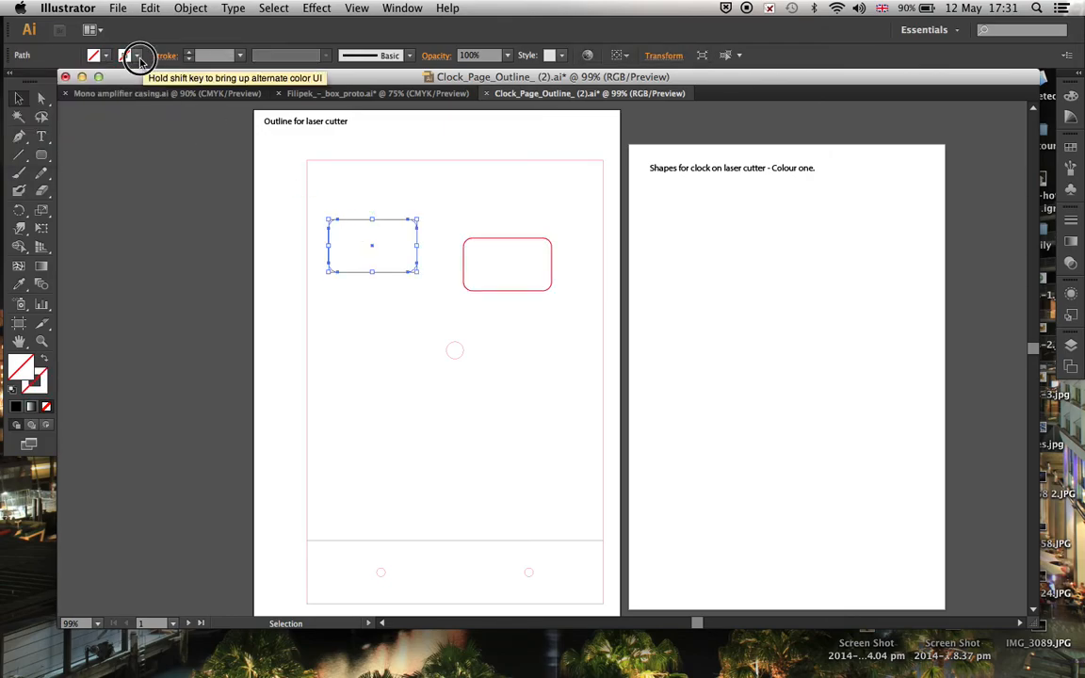
left_click(133, 56)
left_click(54, 81)
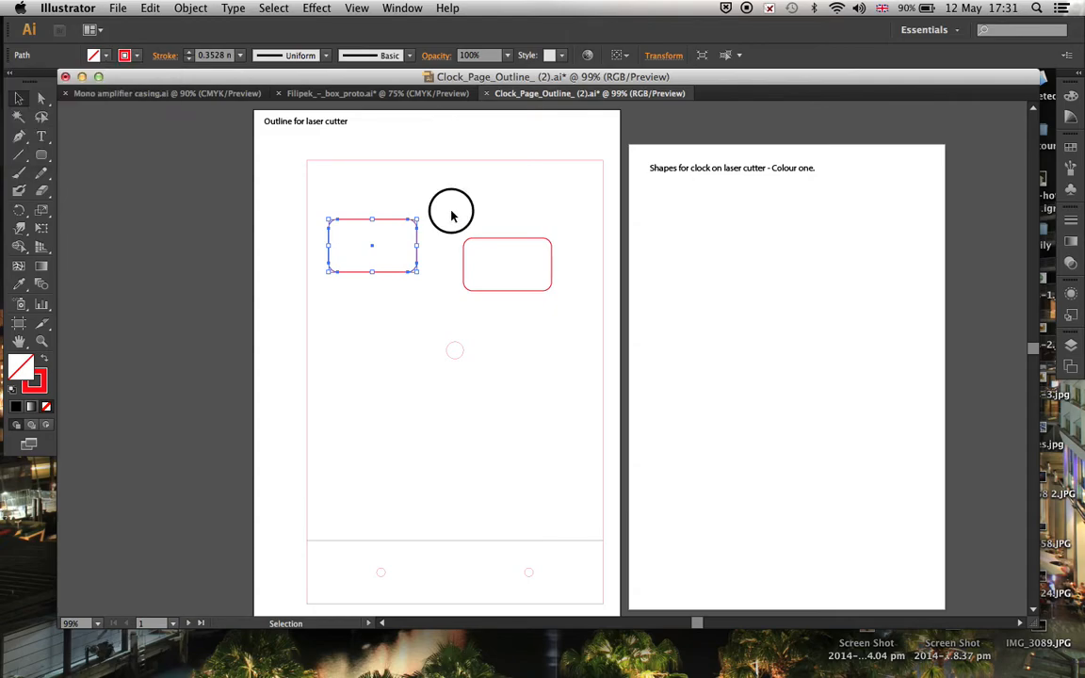
left_click(440, 216)
- Arrange three copies of the rounded rectangle as an overlapping diagonal staircase descending from the original towards the centre hole
left_click_drag(508, 239, 415, 247)
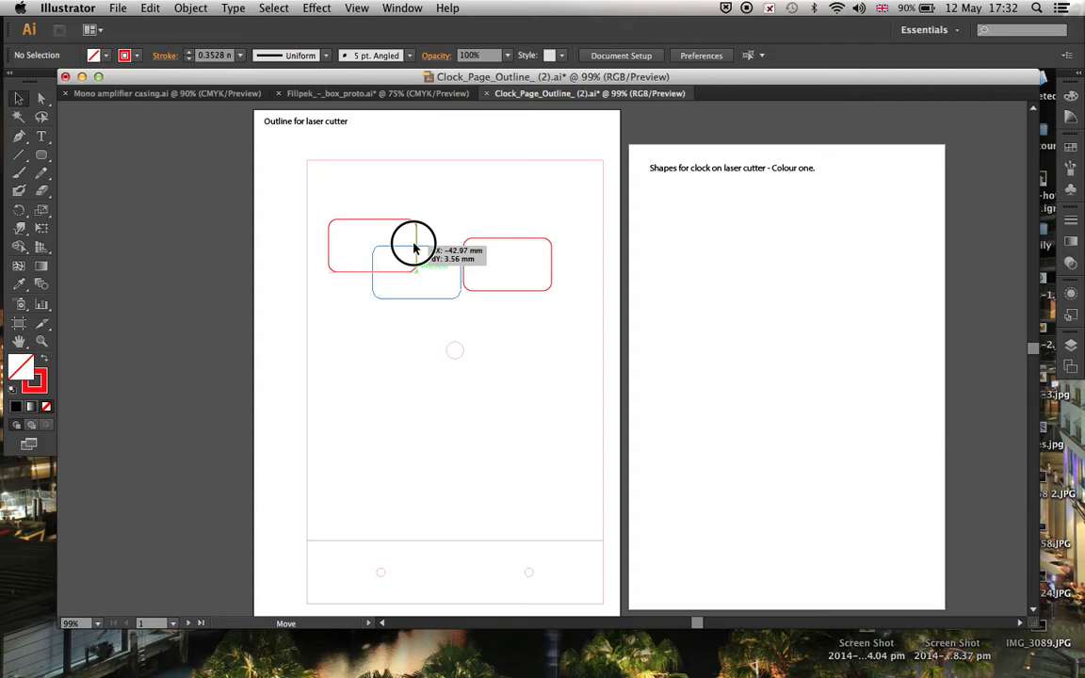
left_click_drag(415, 248, 415, 248)
key("a")
key("super+v")
left_click_drag(552, 340, 468, 274)
left_click(500, 266)
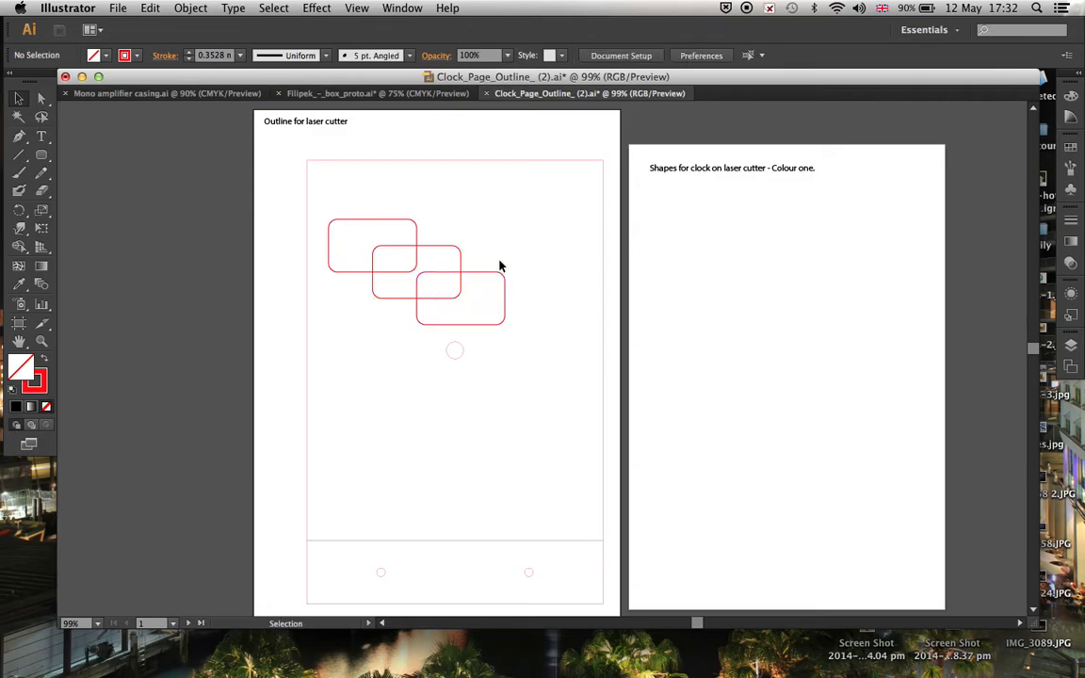
- Unite the three overlapping rounded rectangles into a single stepped shape with Pathfinder
left_click_drag(352, 209, 504, 297)
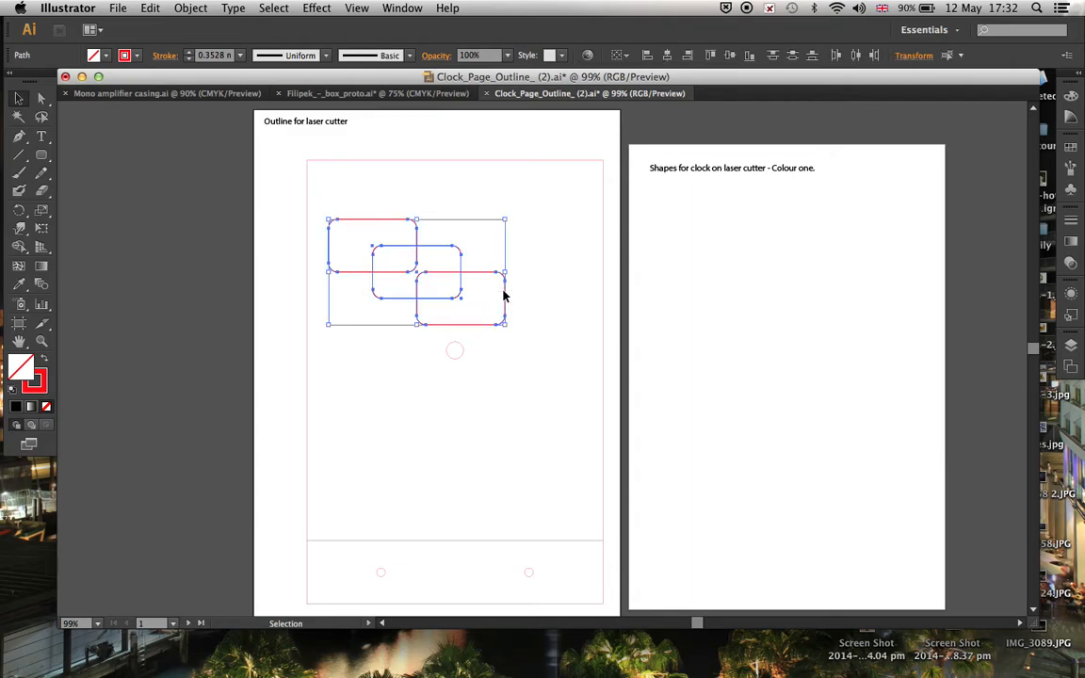
left_click(400, 9)
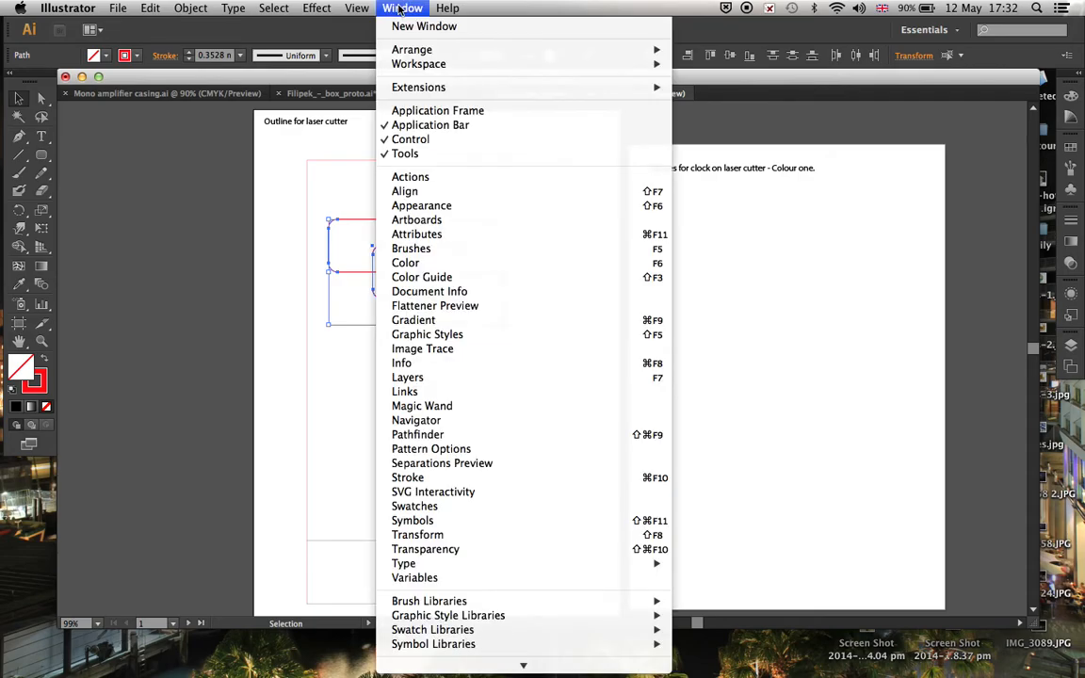
left_click(416, 434)
left_click_drag(195, 239, 144, 124)
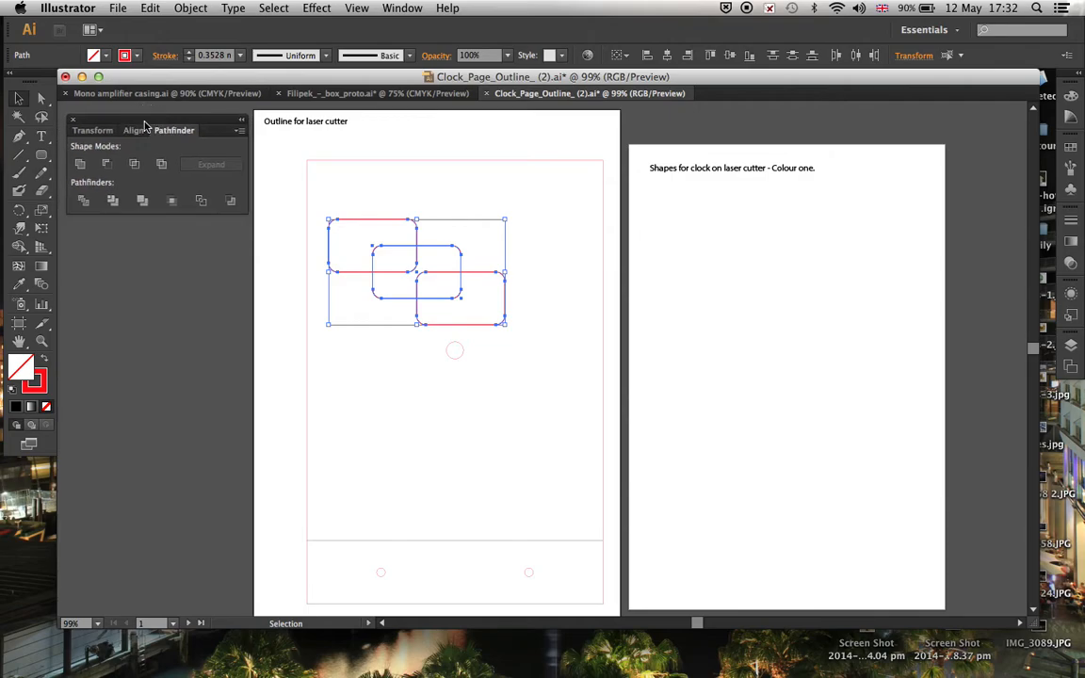
left_click(82, 166)
left_click(185, 350)
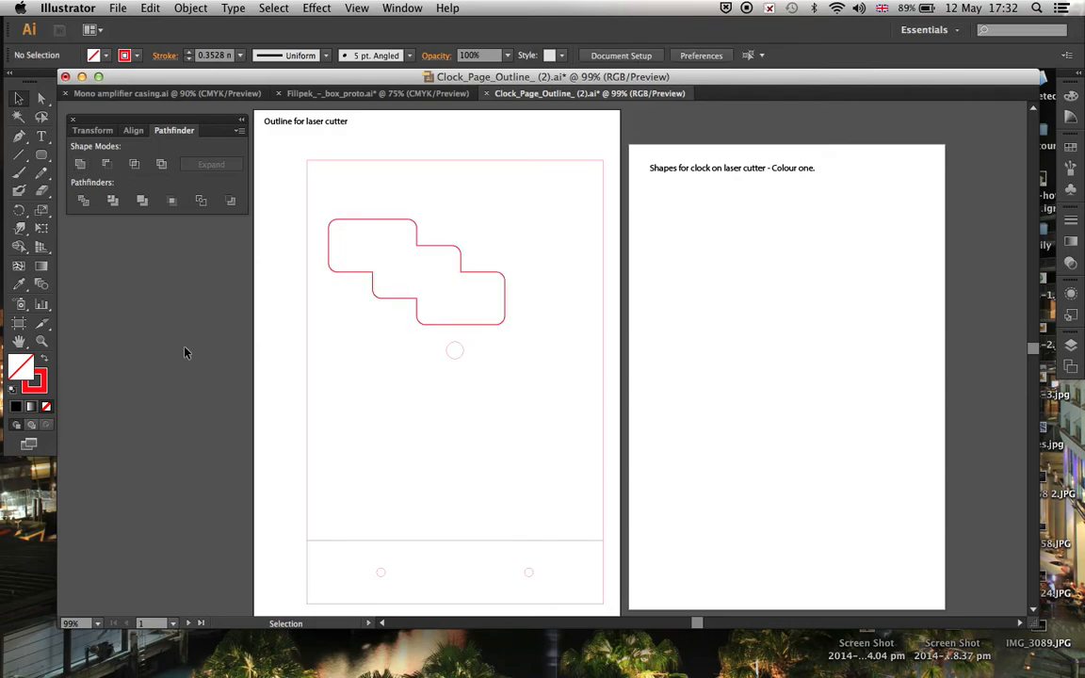
- Rotate the stepped shape about a quarter turn so it stands upright, and place a copy directly to its right
left_click(450, 248)
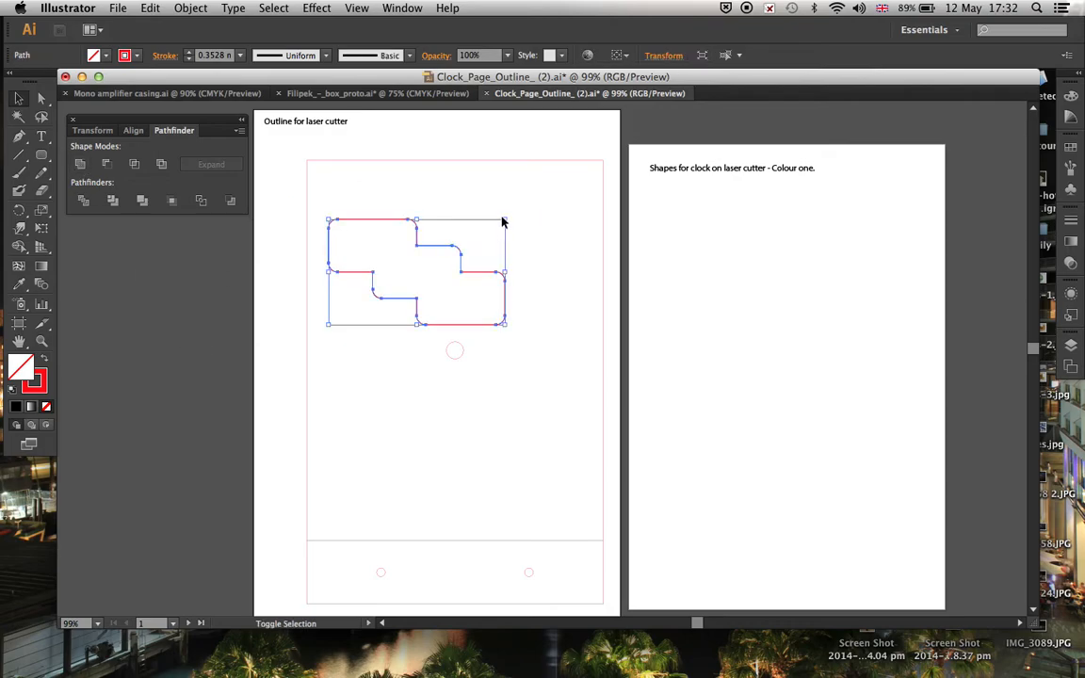
left_click_drag(507, 220, 446, 335)
left_click_drag(460, 230, 533, 200)
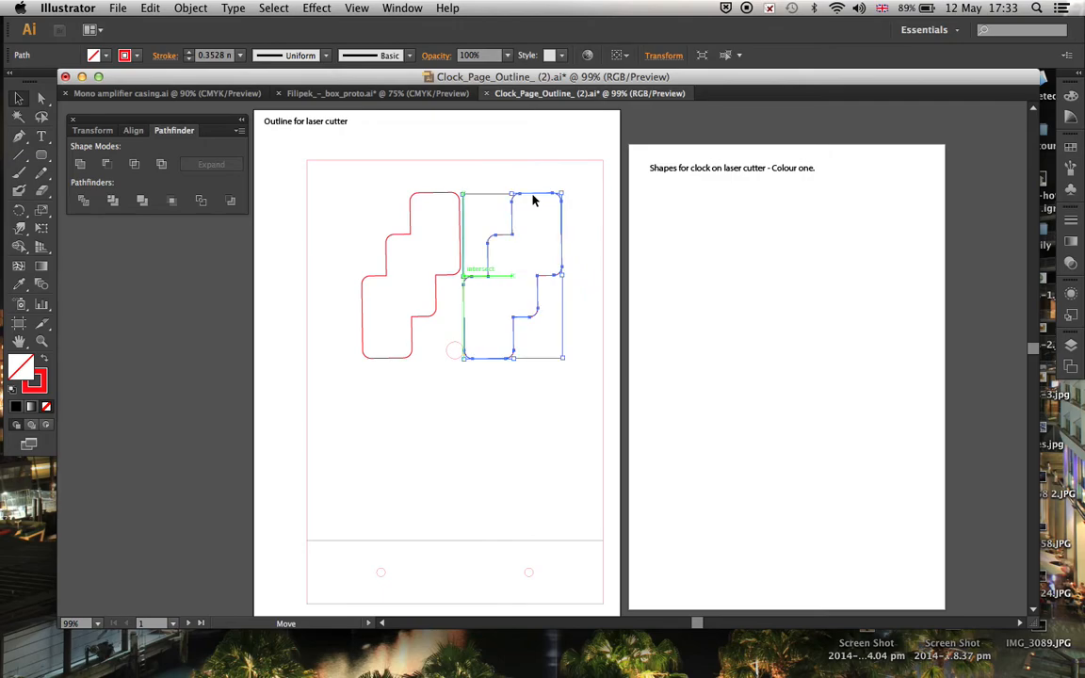
- Reflect the copied stepped shape left to right so it mirrors the original
right_click(533, 200)
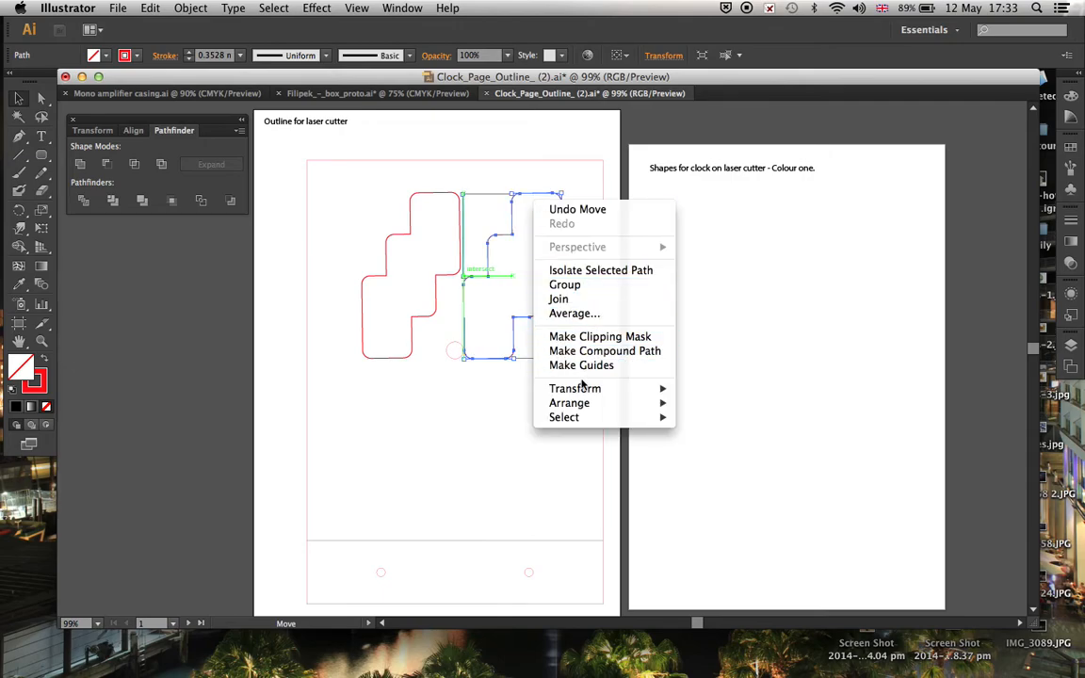
mouse_move(577, 394)
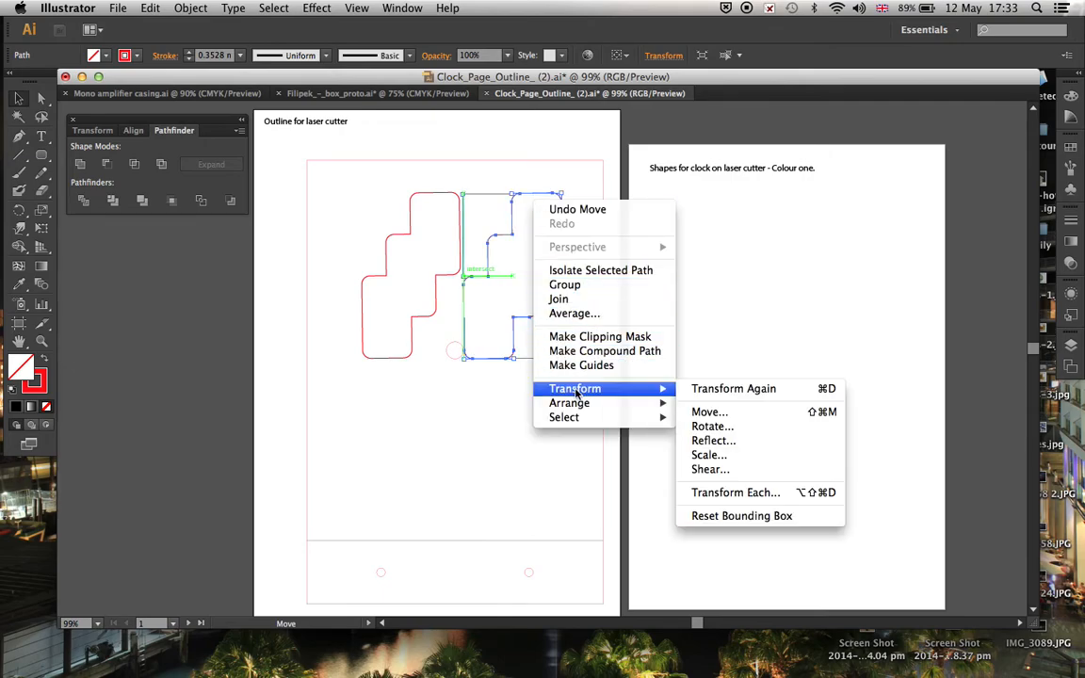
left_click(700, 443)
left_click(604, 438)
left_click(437, 457)
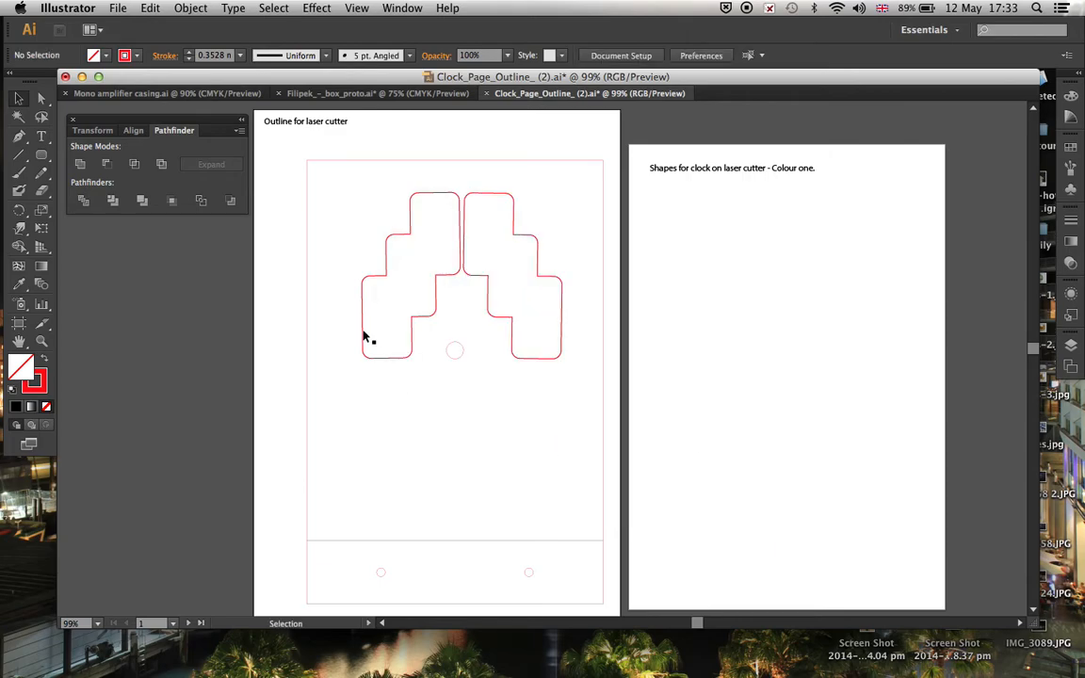
- Move the two stepped shapes to opposite sides of the clock outline so each slightly overlaps the left or right edge
left_click_drag(449, 196, 381, 286)
left_click_drag(535, 246, 584, 333)
left_click(448, 216)
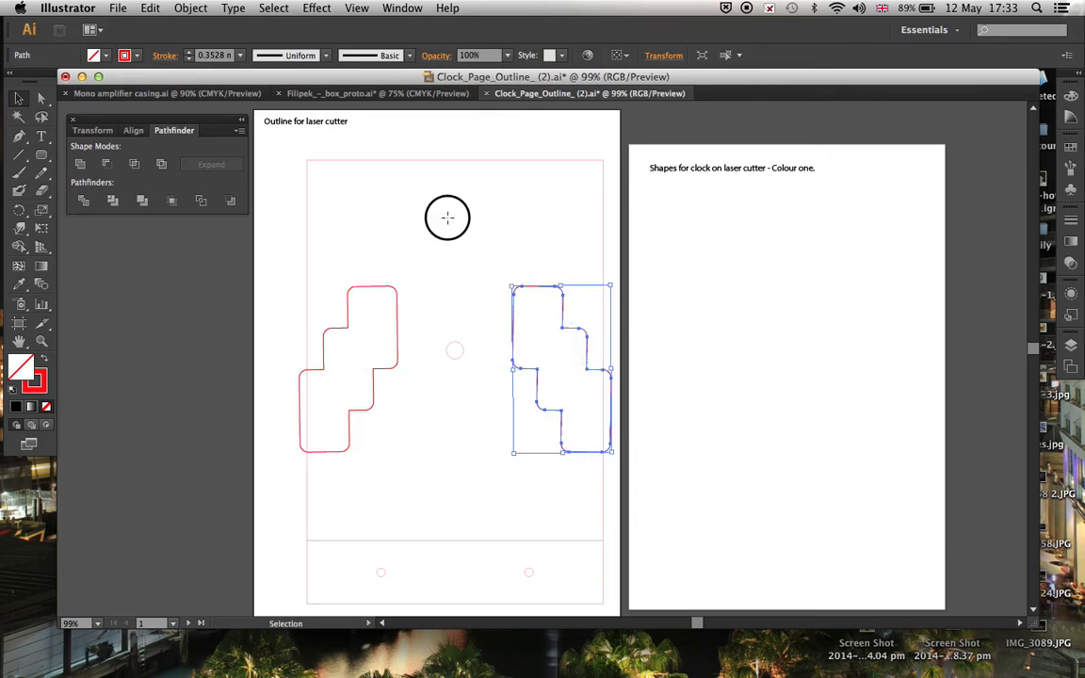
- Subtract both stepped shapes from the clock outline with Pathfinder's Minus Front to cut notches into its sides
left_click(309, 243)
left_click(396, 295, "shift")
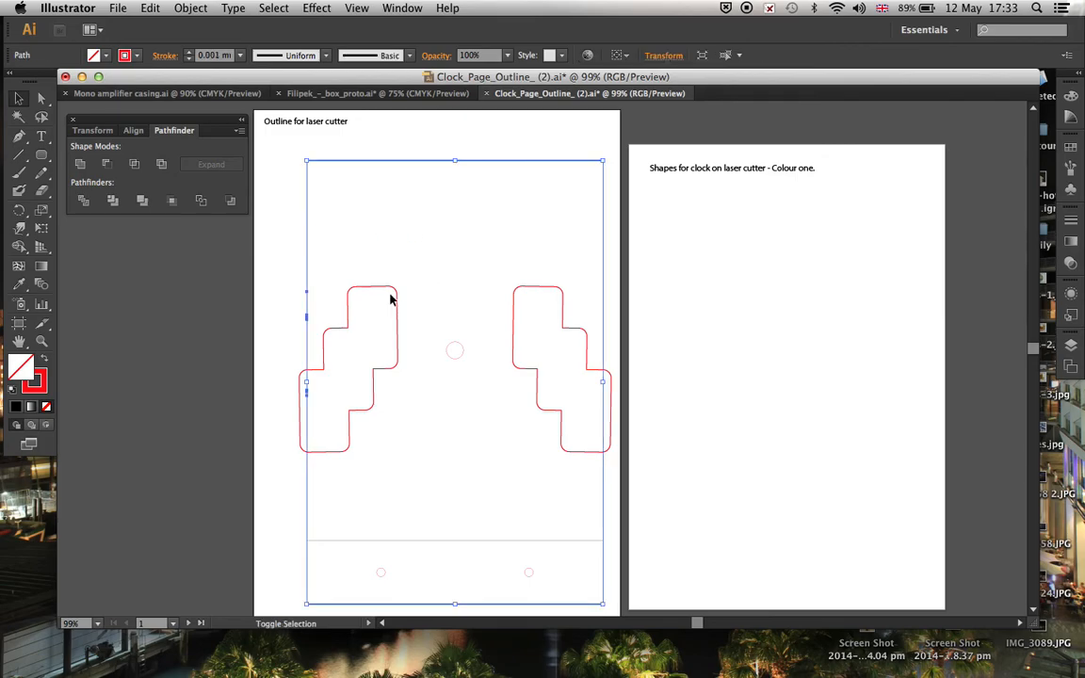
left_click(544, 290, "shift")
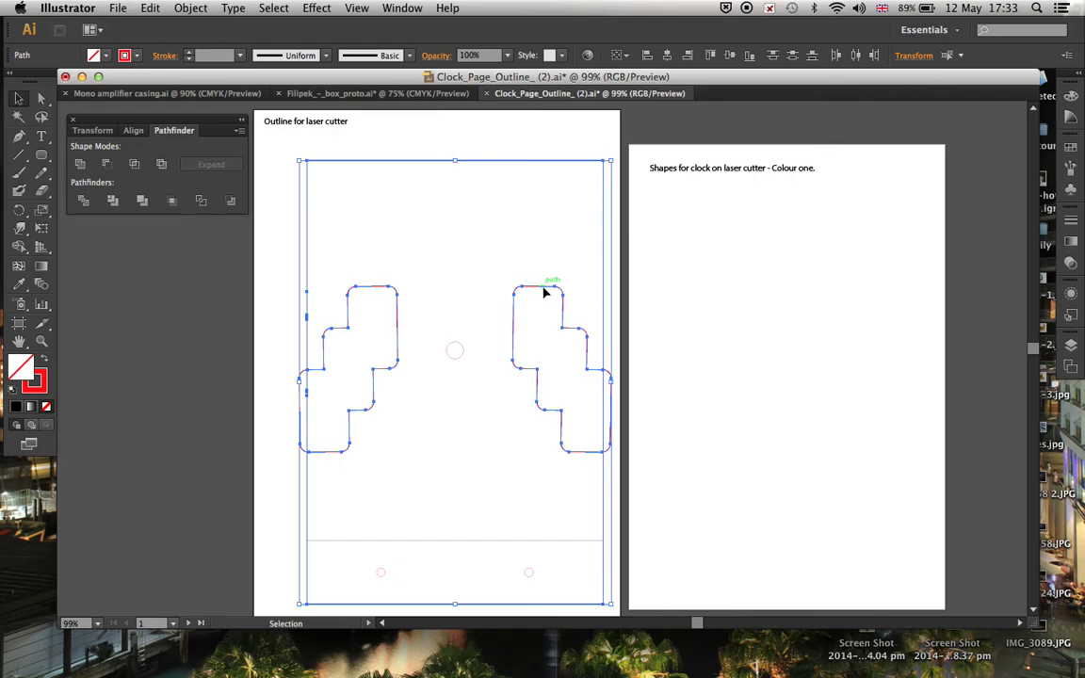
left_click(106, 165)
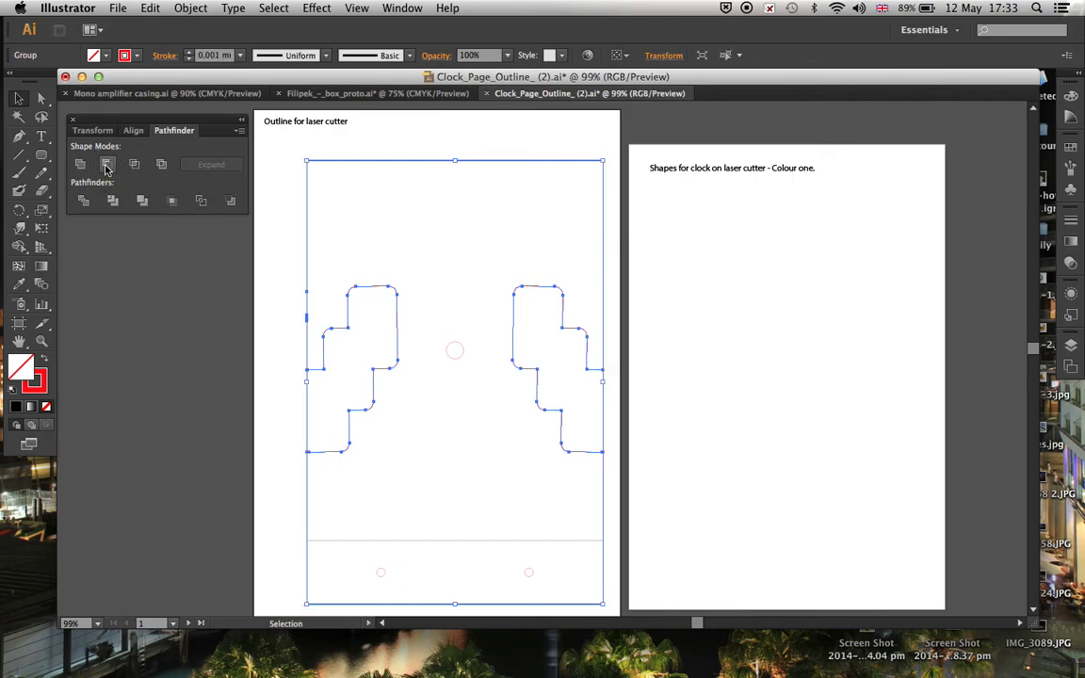
left_click(281, 311)
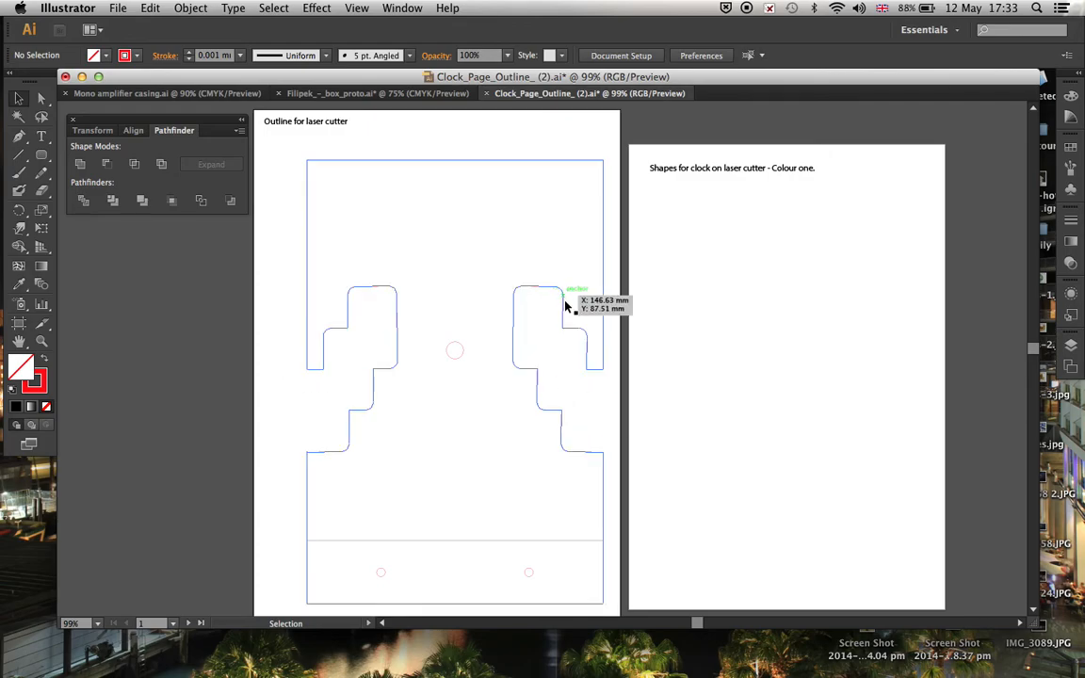
- Draw a wide ellipse centred across the clock outline's top edge
left_click_drag(42, 155, 87, 192)
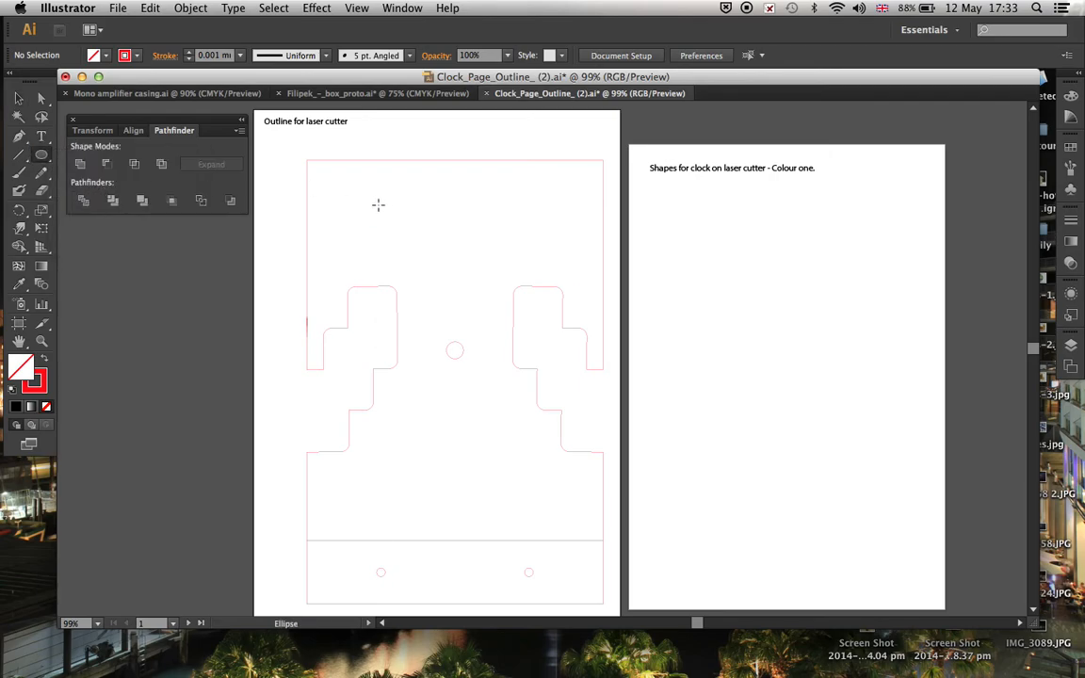
mouse_move(397, 136)
left_mouse_down()
mouse_move(420, 162)
mouse_move(520, 202)
left_mouse_up()
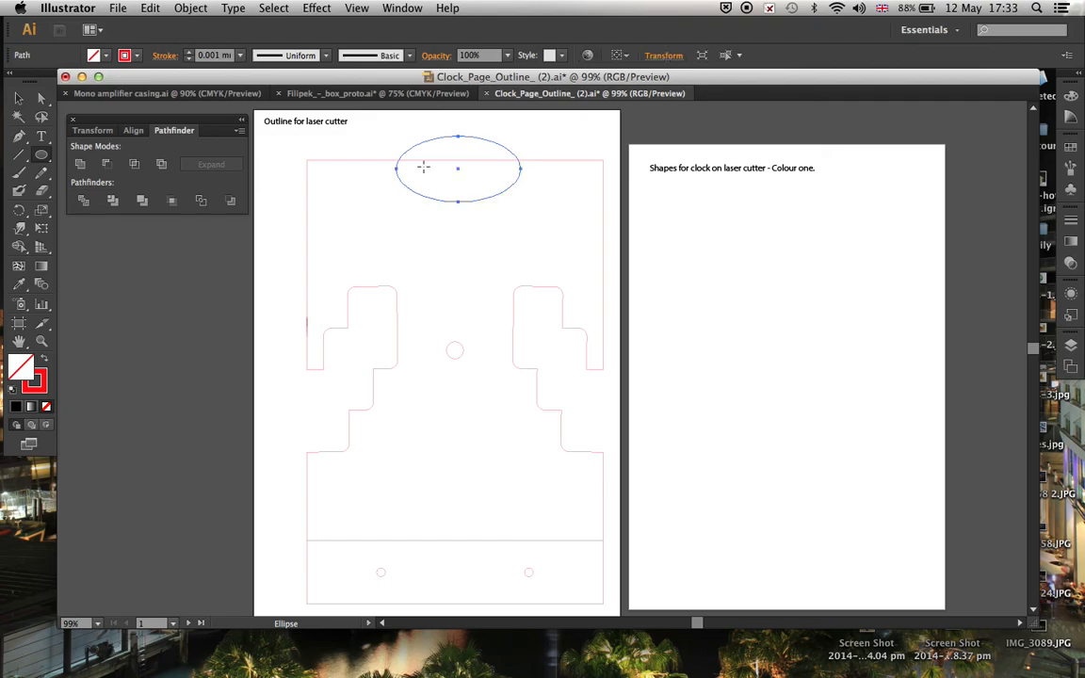
left_click(19, 96)
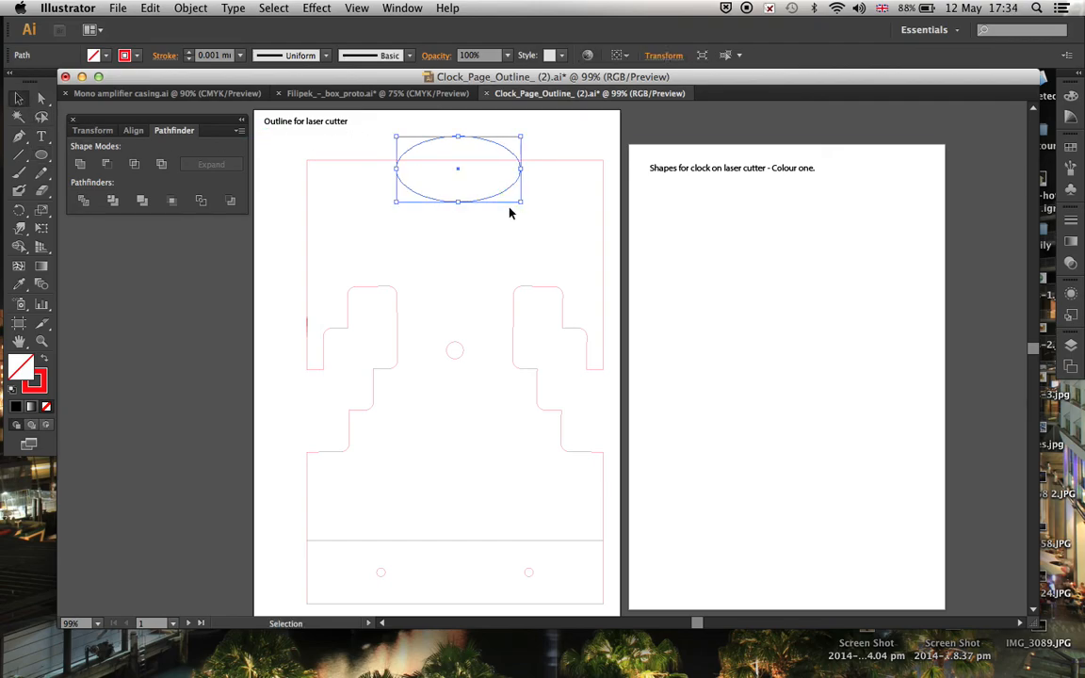
- Copy the ellipse and nest two progressively smaller versions inside it at the outline's top edge
key("ctrl+c")
key("ctrl+v")
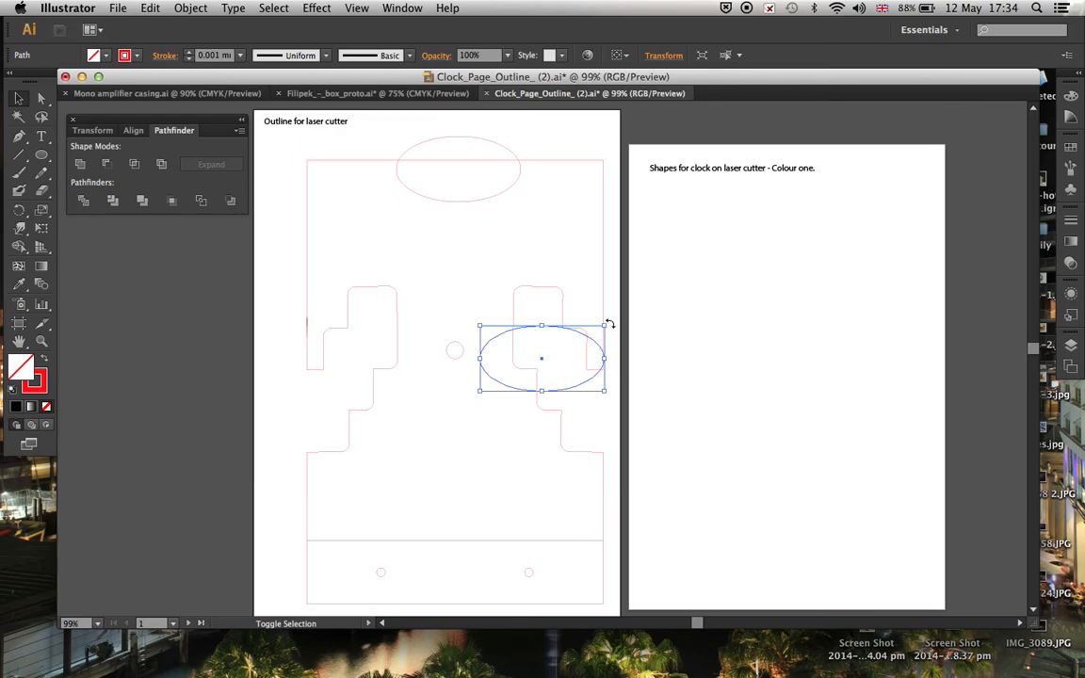
left_click_drag(604, 326, 483, 157)
key("cmd+z")
left_click_drag(563, 349, 473, 160)
left_click(457, 249)
left_click(476, 257)
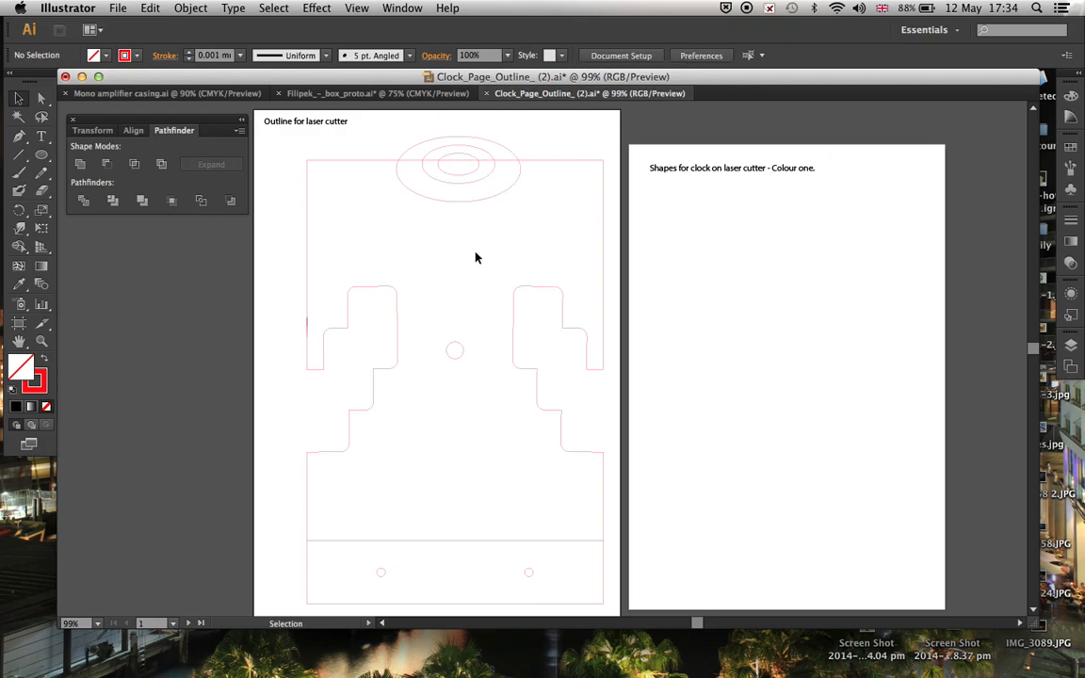
- Move the two inner ellipses together onto the "Shapes for clock on laser cutter - Colour one" artboard, below its title
left_click(435, 153)
left_click(454, 162, "shift")
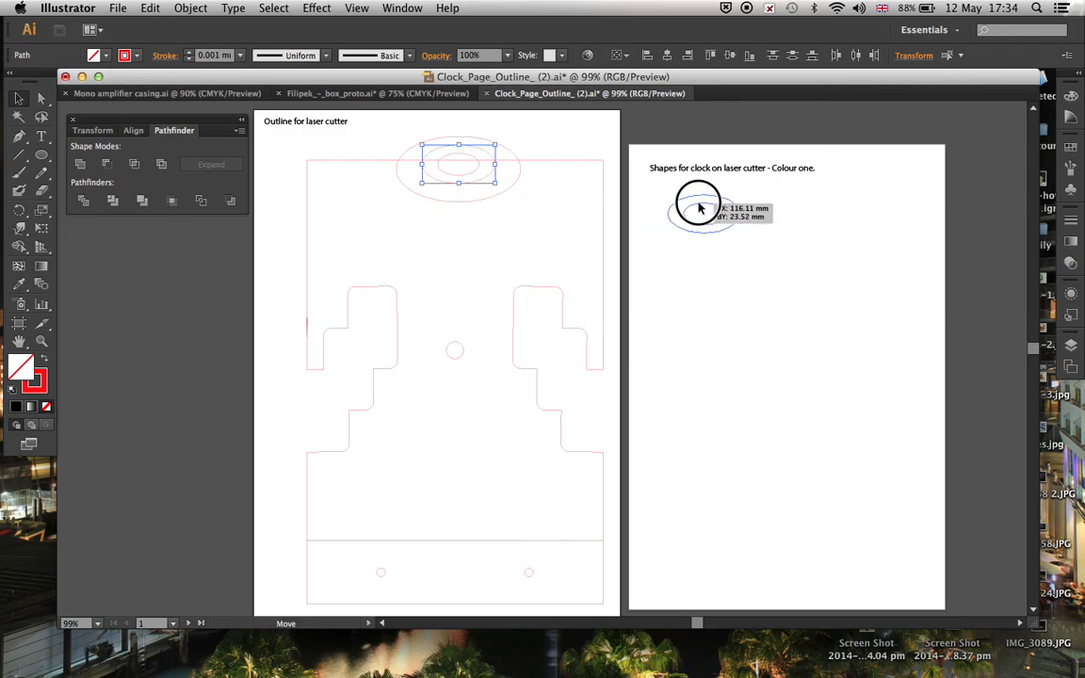
left_click(774, 242)
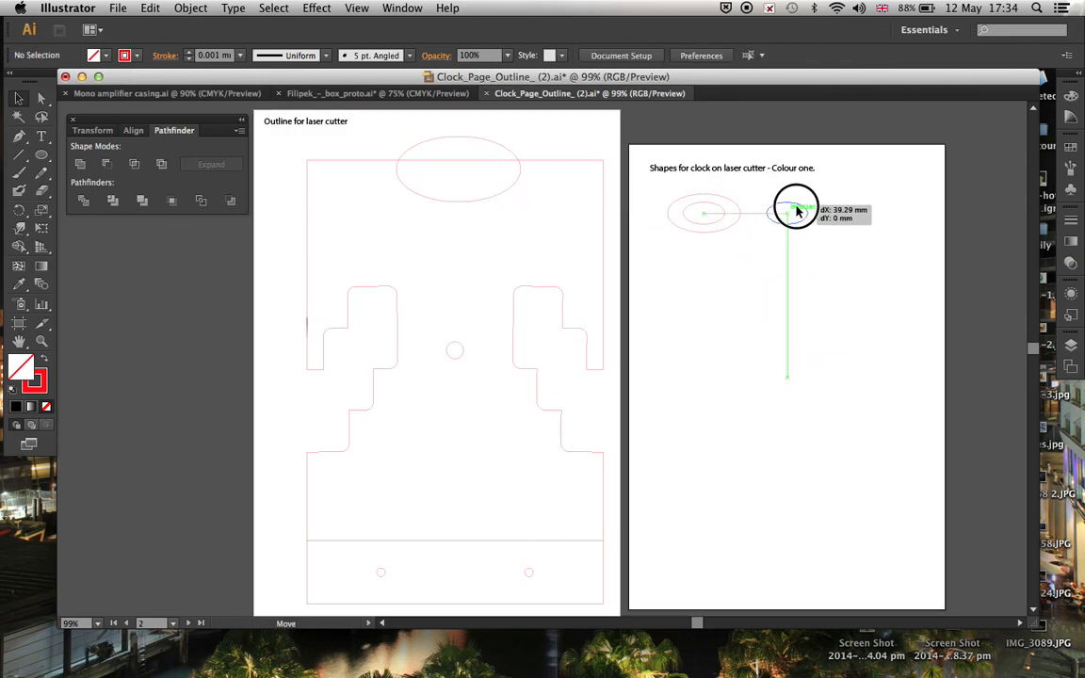